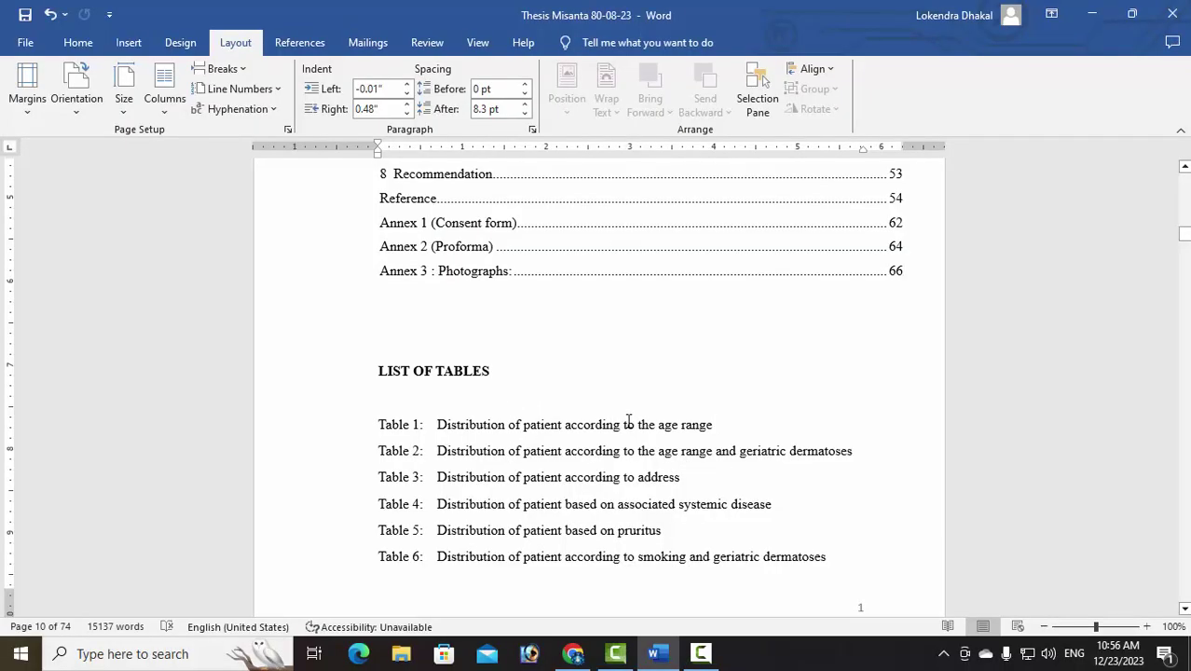
- Jump to page 33 of the thesis with Go To
key(ctrl+g)
text(33)
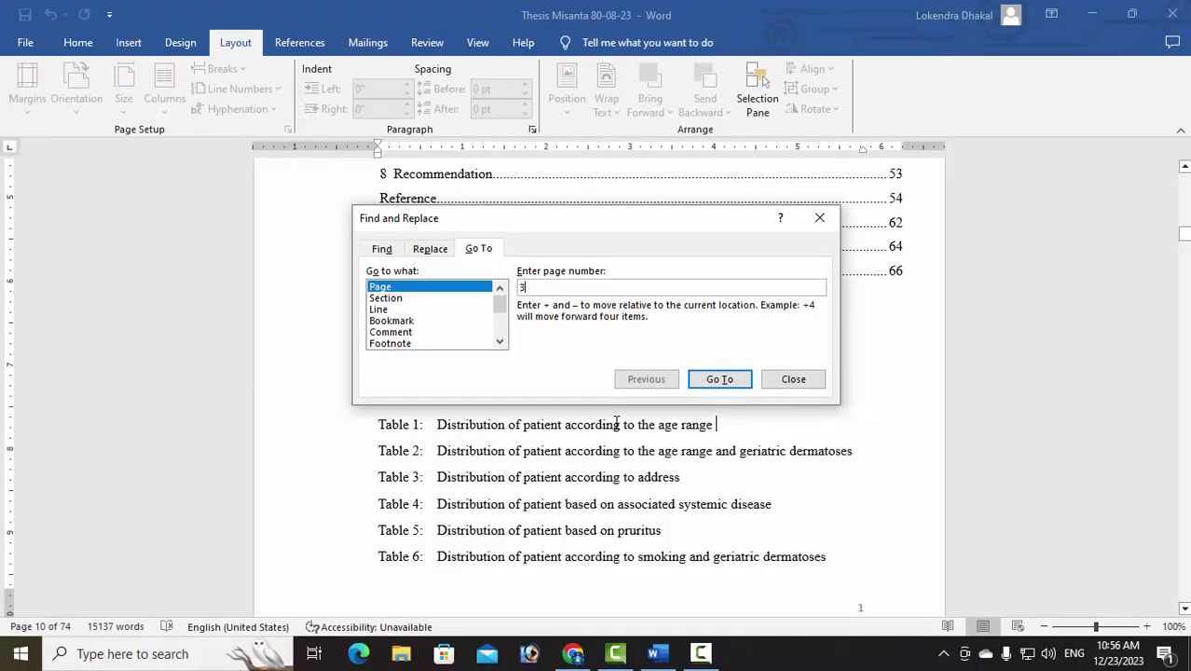
key(Return)
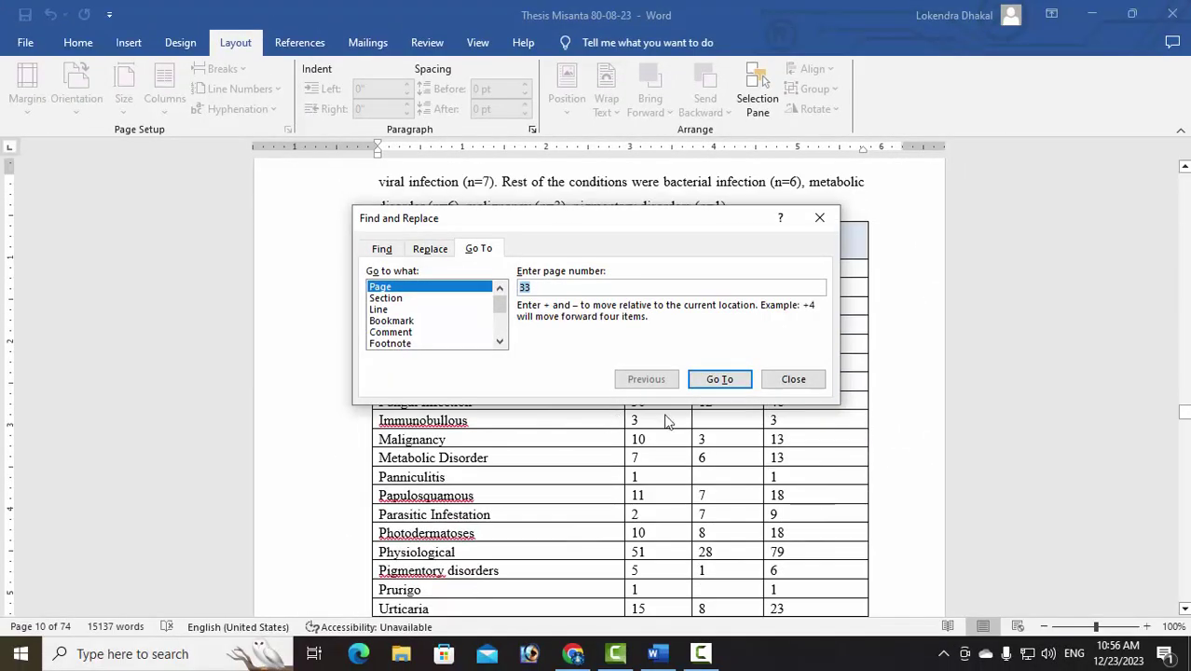
click(794, 378)
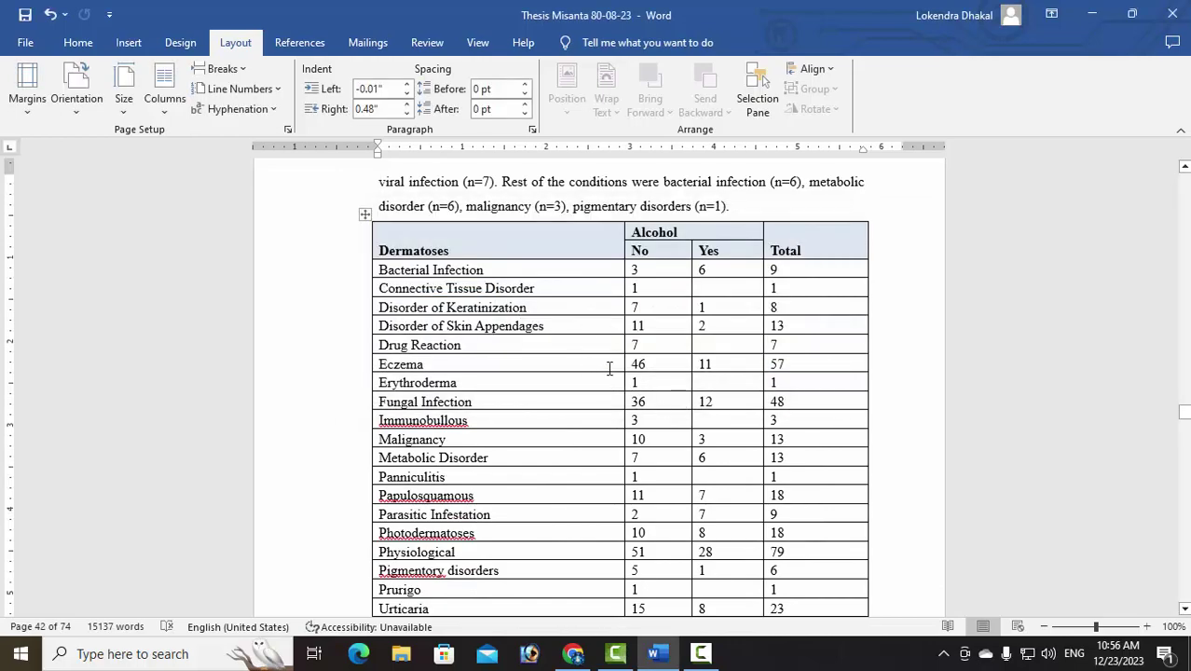
- Scroll up to the Table 1 age-range distribution table and its typed caption
scroll(511, 349, down, 3)
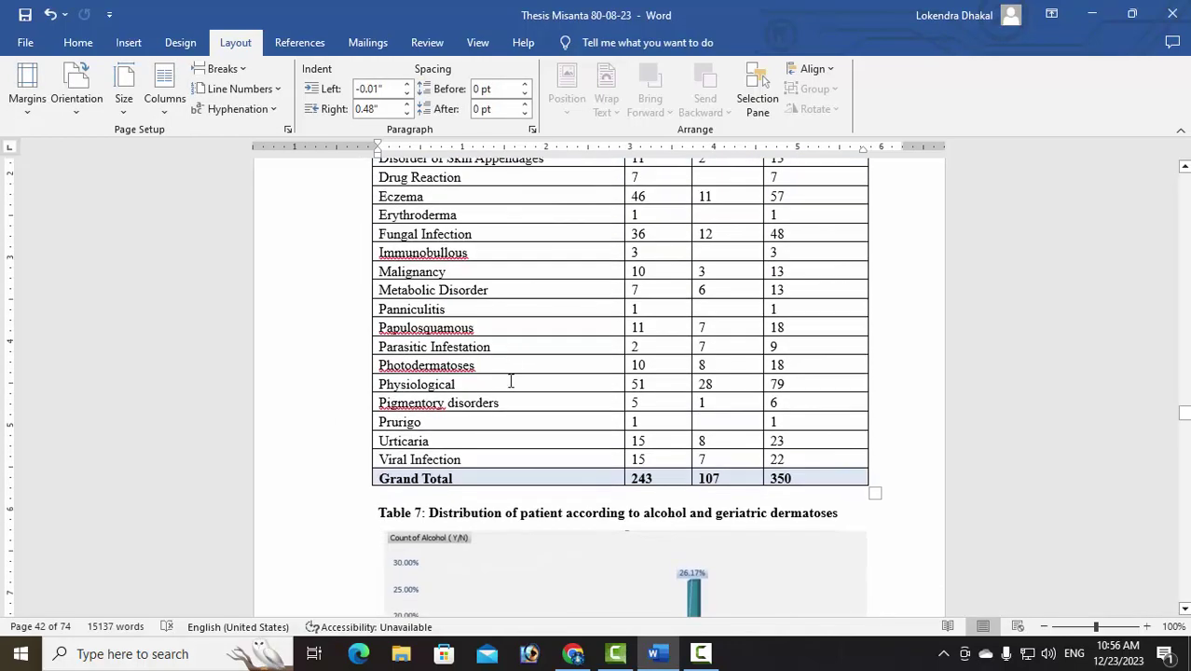
scroll(496, 438, up, 4)
scroll(495, 429, up, 6)
scroll(495, 424, up, 3)
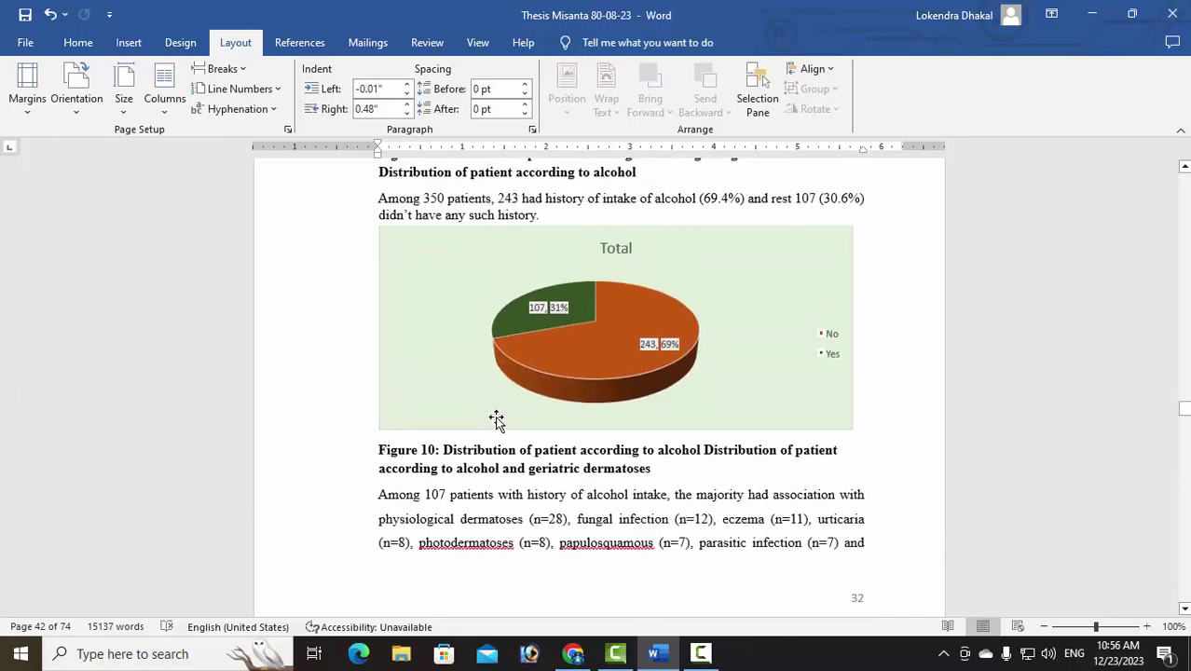
scroll(495, 419, up, 6)
scroll(496, 417, up, 5)
scroll(496, 415, up, 5)
scroll(496, 414, up, 8)
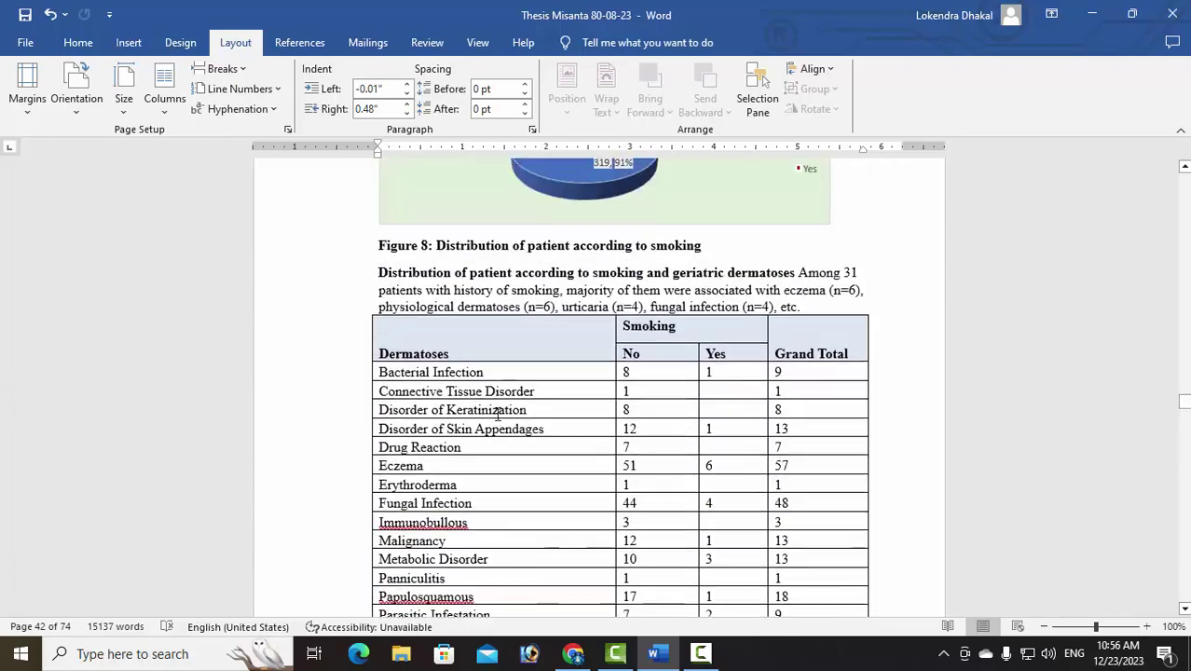
scroll(497, 414, up, 4)
scroll(497, 412, up, 4)
scroll(496, 410, up, 6)
scroll(493, 408, up, 6)
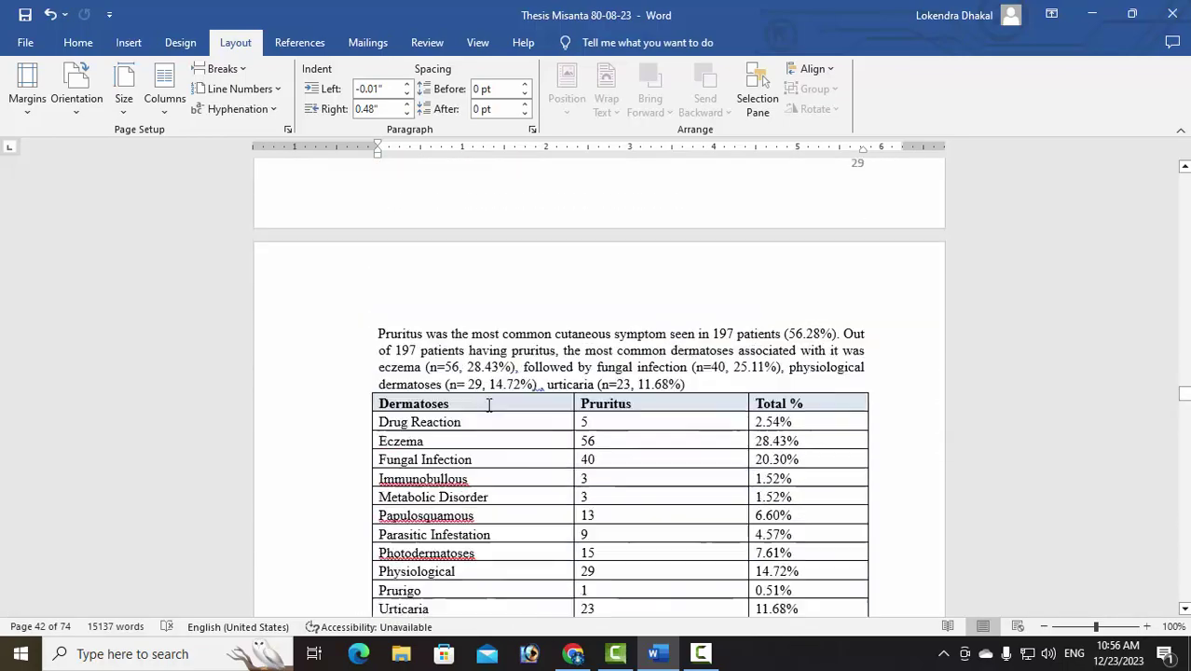
scroll(488, 405, up, 6)
scroll(488, 405, up, 6)
scroll(486, 402, up, 6)
scroll(486, 403, up, 6)
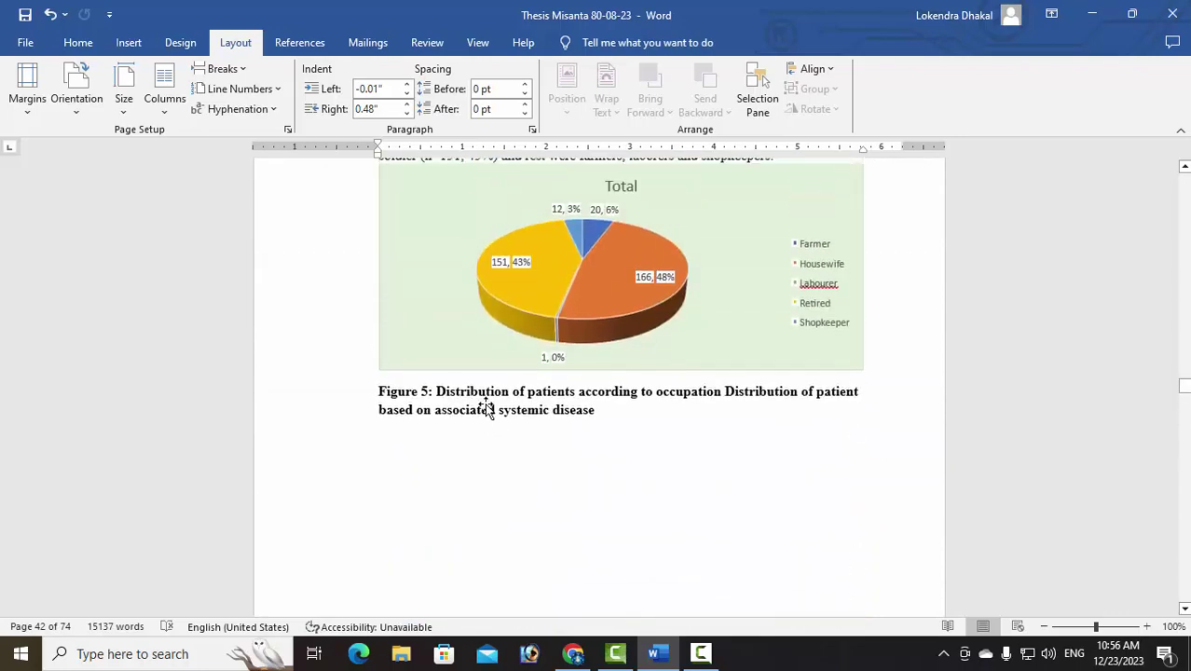
scroll(487, 406, up, 5)
scroll(484, 405, up, 6)
scroll(484, 403, up, 6)
scroll(483, 400, up, 4)
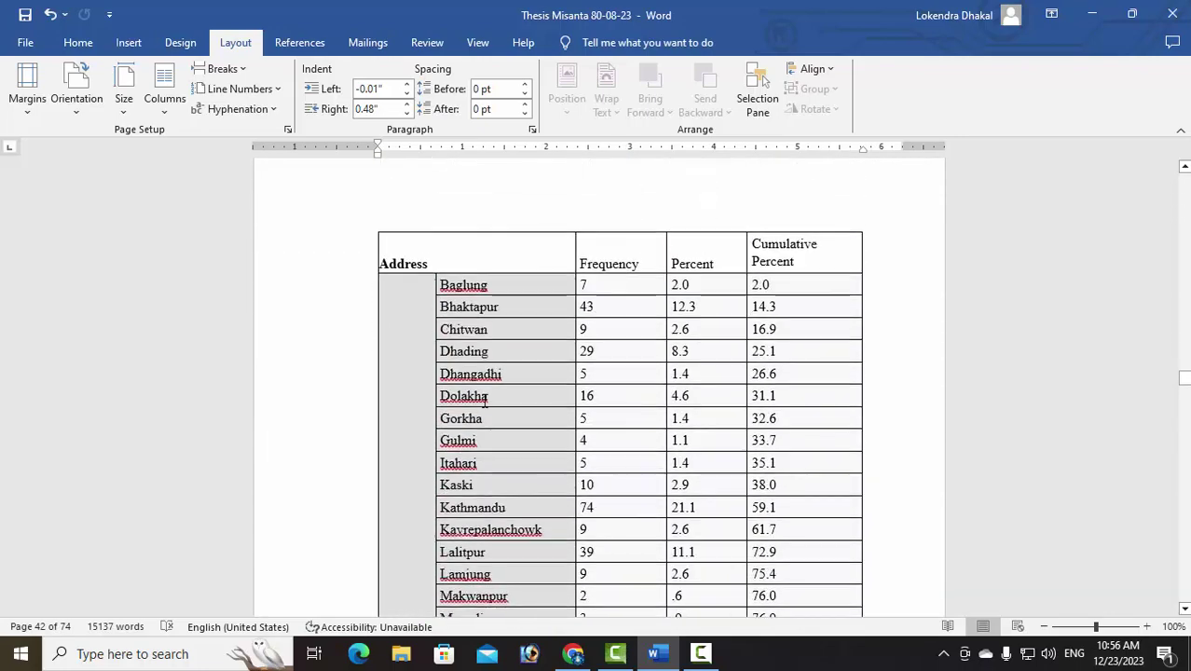
scroll(483, 395, up, 3)
scroll(483, 397, up, 4)
scroll(485, 399, up, 3)
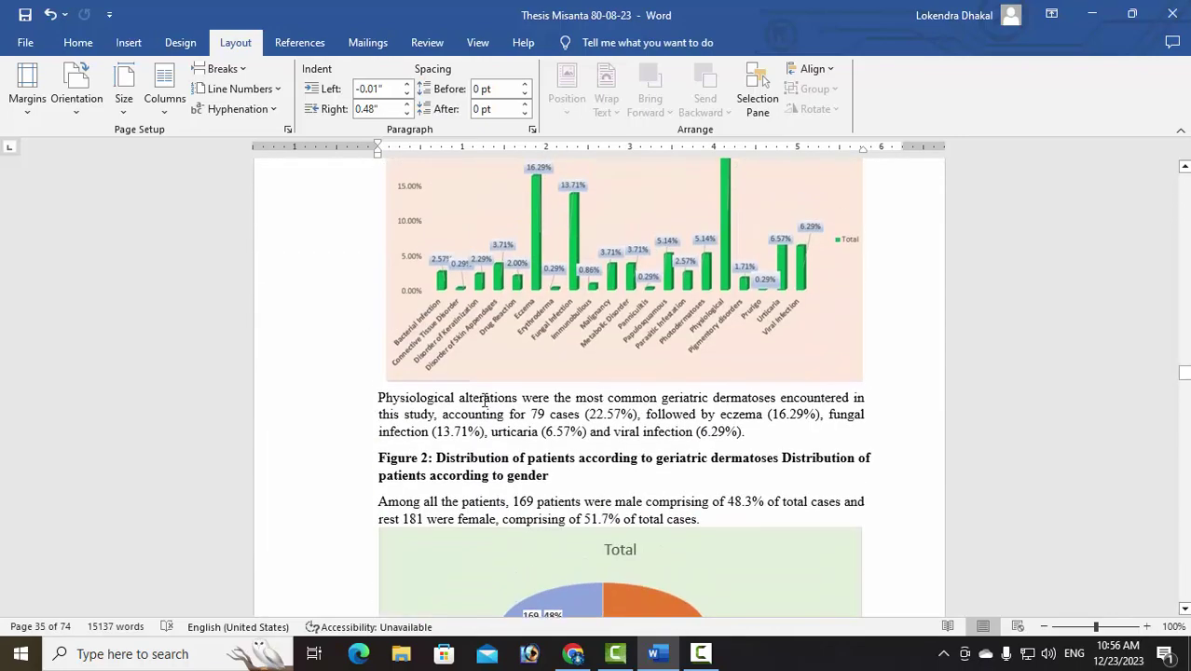
scroll(485, 402, up, 1)
scroll(484, 401, up, 5)
scroll(484, 400, up, 4)
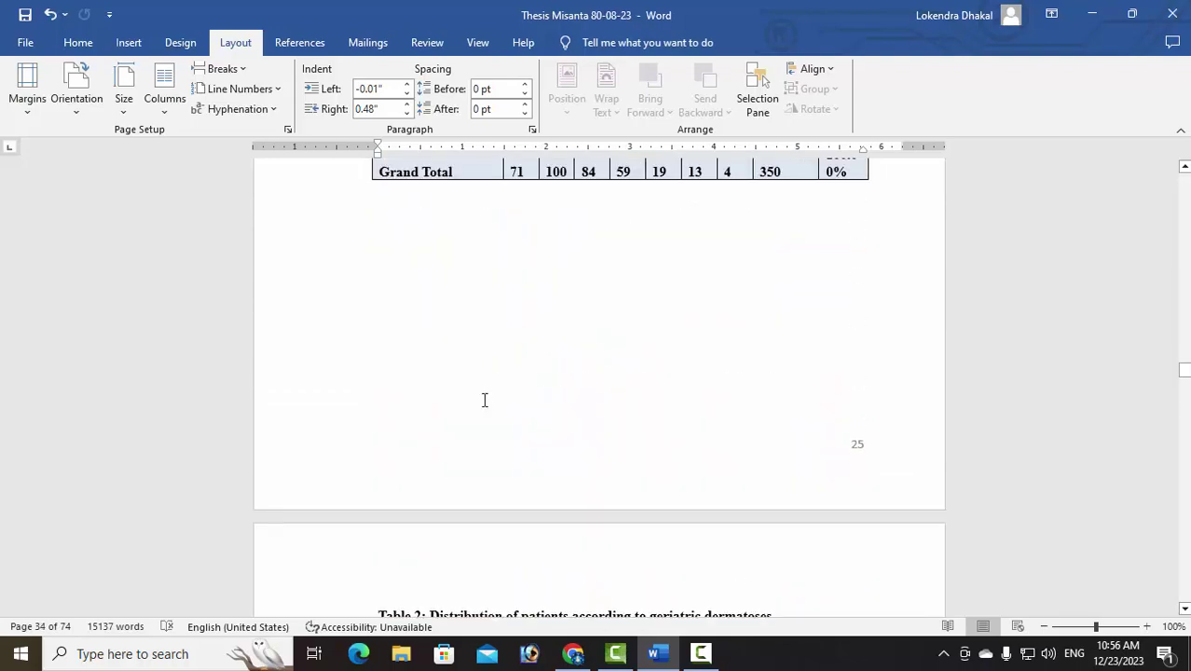
scroll(485, 399, up, 5)
scroll(484, 400, up, 2)
scroll(484, 400, up, 3)
scroll(485, 399, up, 2)
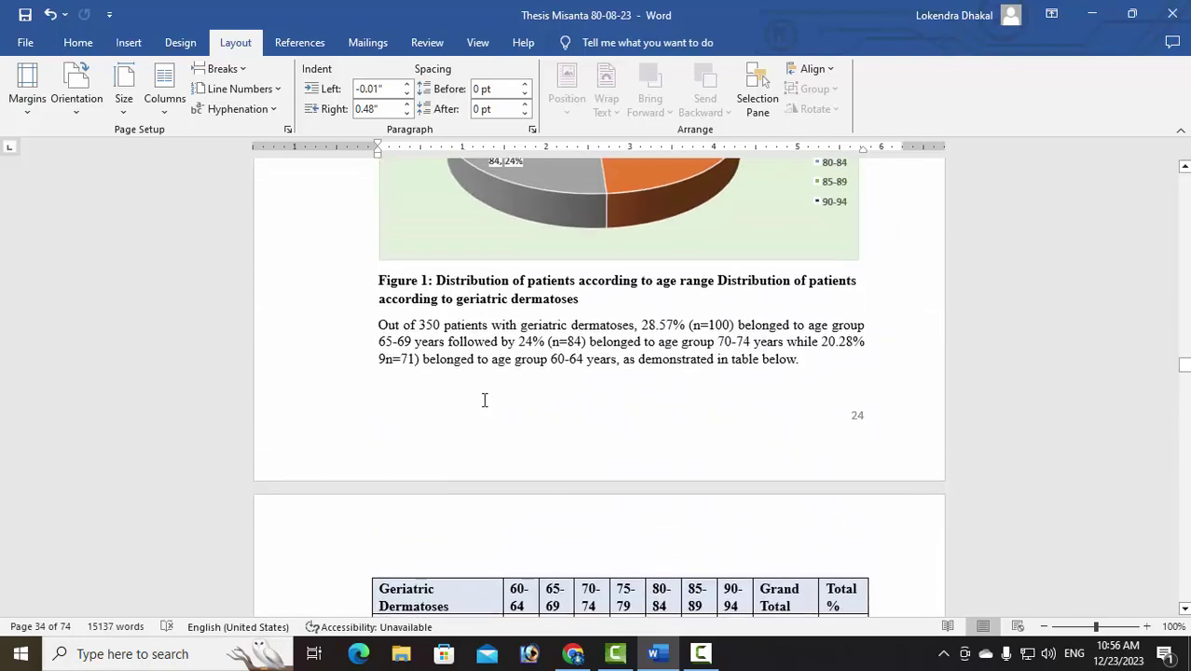
scroll(484, 399, up, 5)
scroll(484, 400, up, 6)
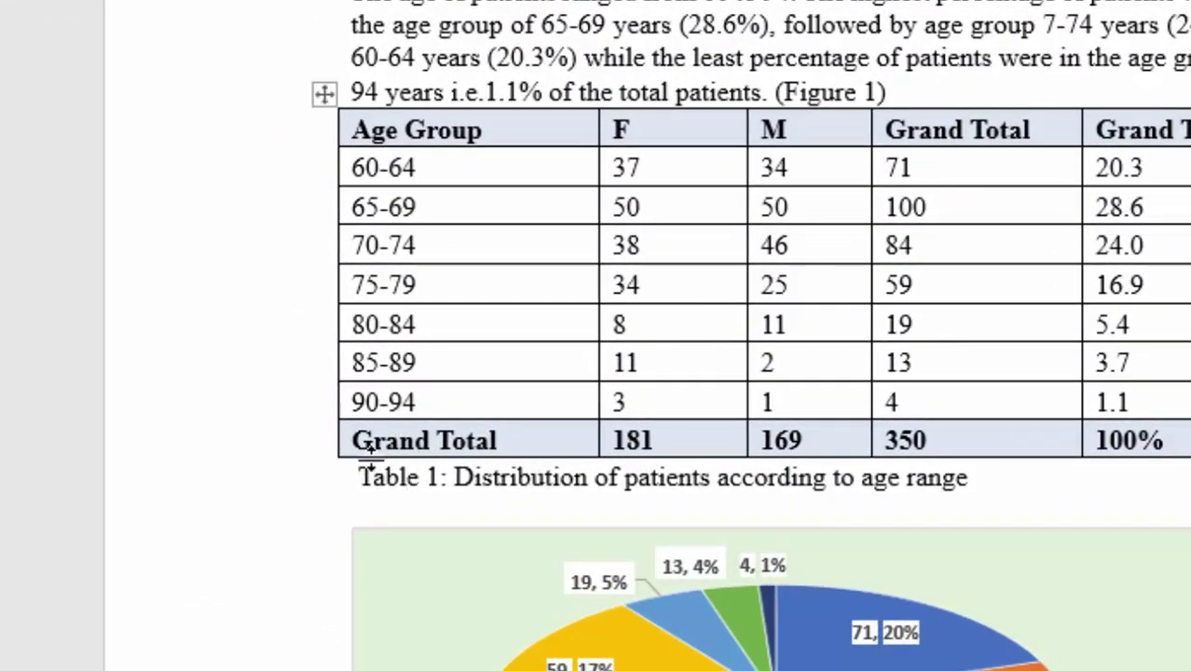
- Insert an automatic 'Table 1' caption label with the Table label before the age-range caption text
click(363, 479)
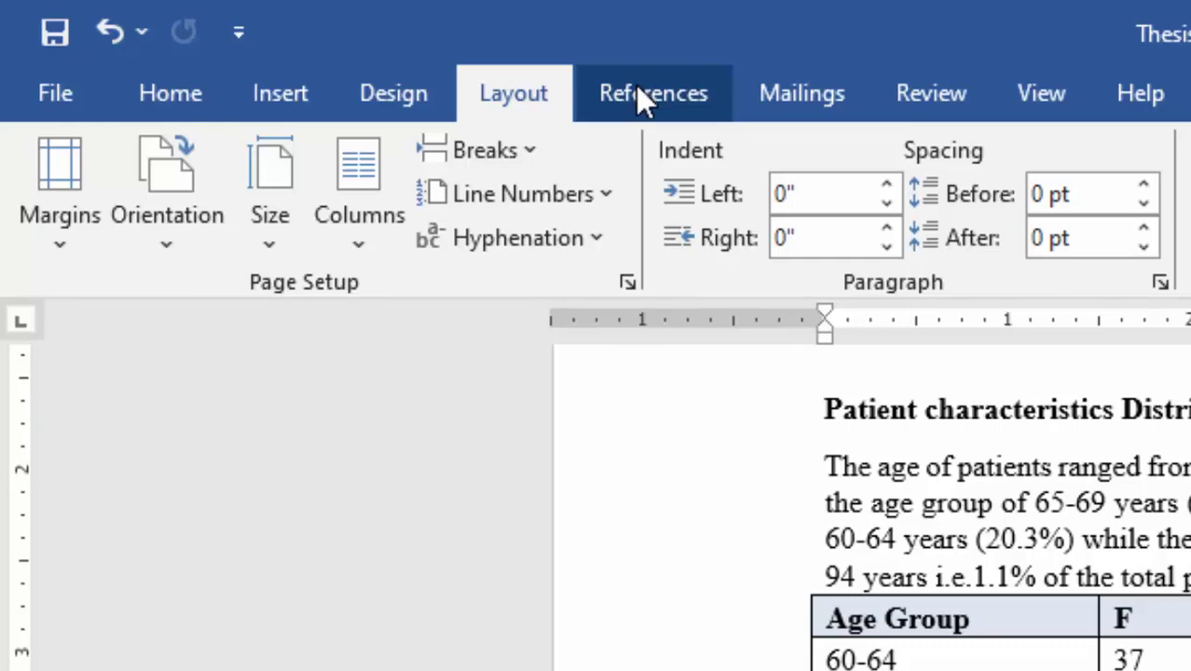
click(639, 90)
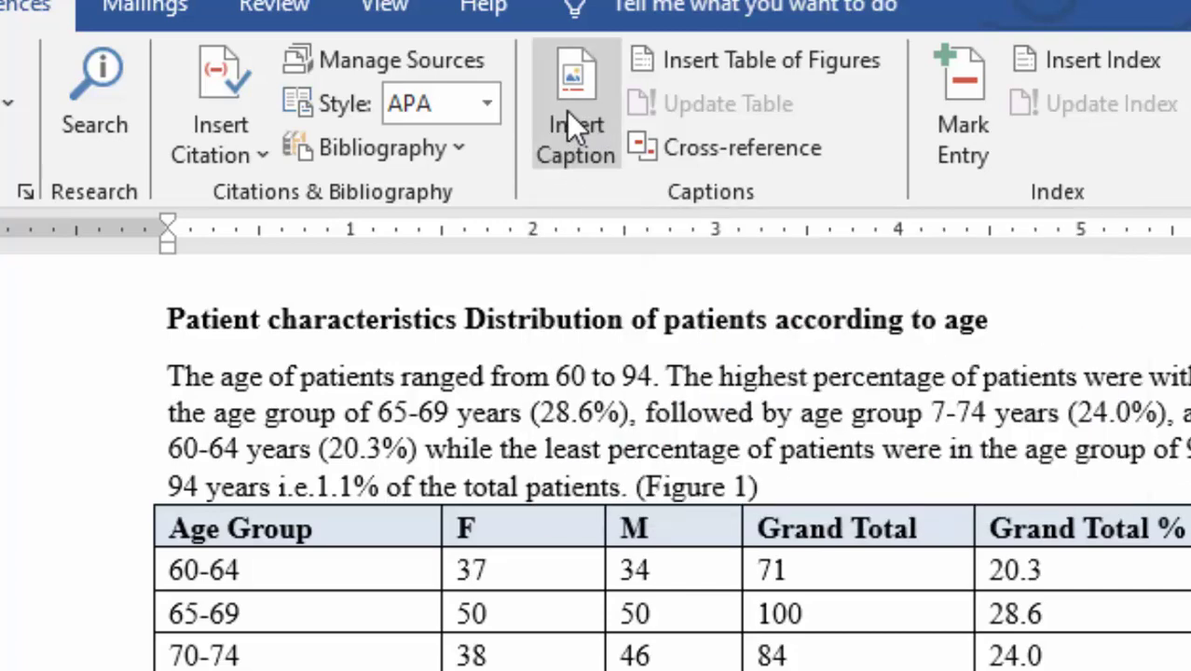
click(565, 110)
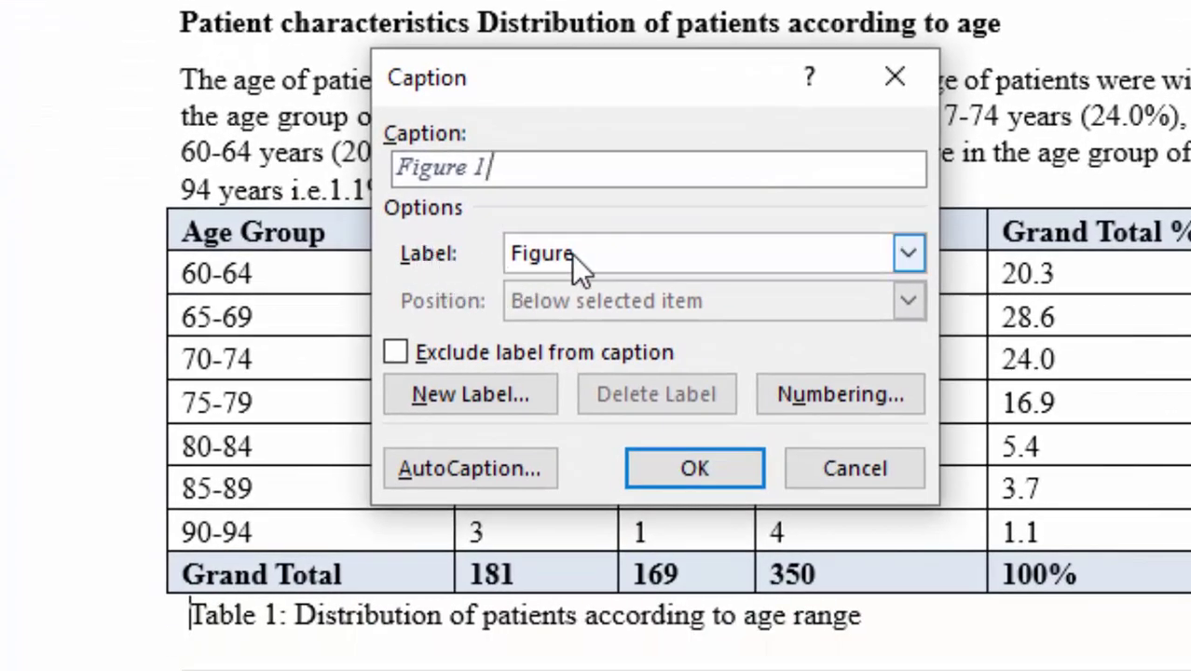
click(908, 256)
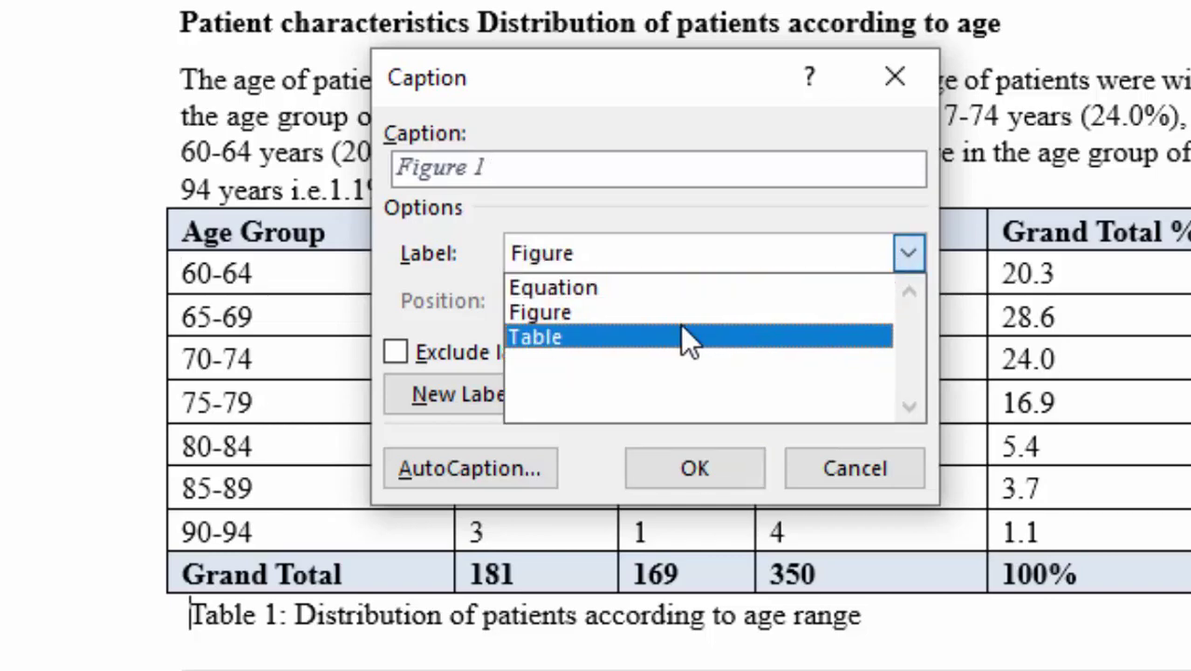
click(573, 337)
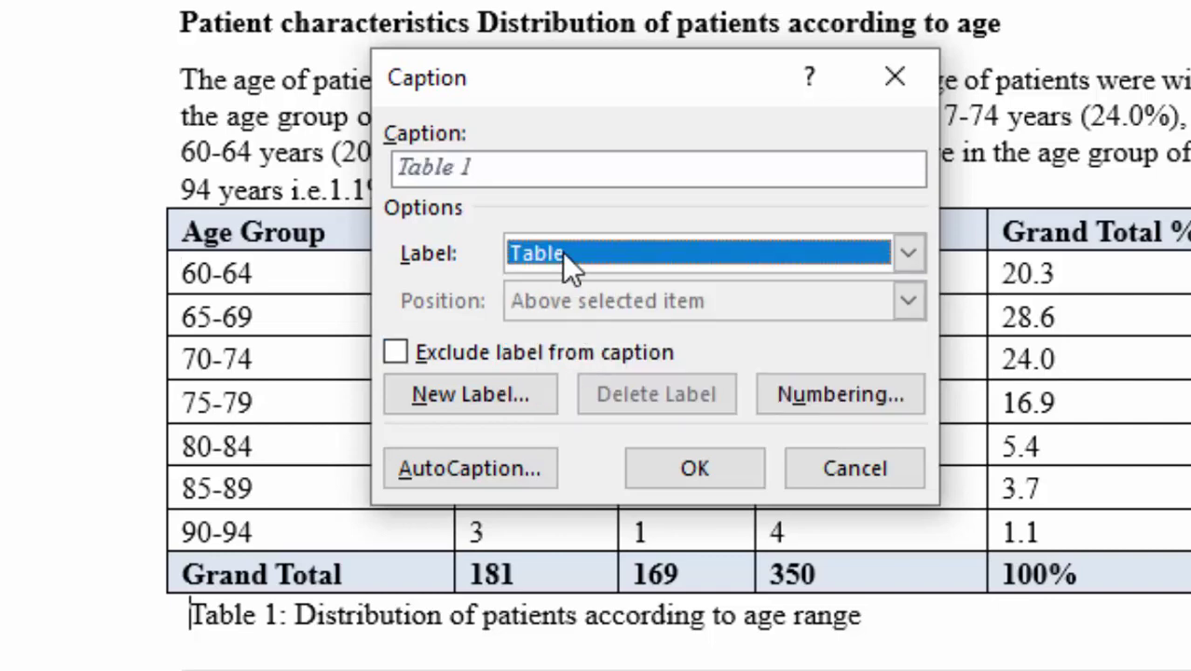
click(674, 472)
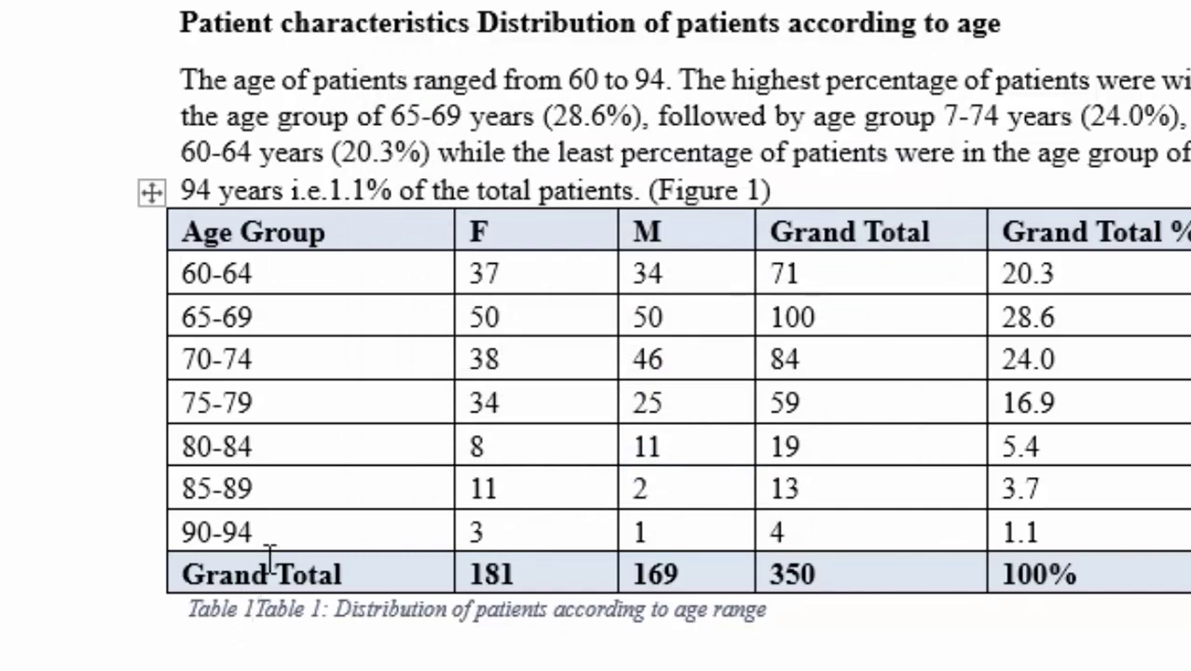
- Delete the leftover typed 'Table 1:' after the automatic caption number
key(Delete)
key(Delete)
key(Delete)
key(Delete)
key(Delete)
key(Delete)
key(Delete)
key(Delete)
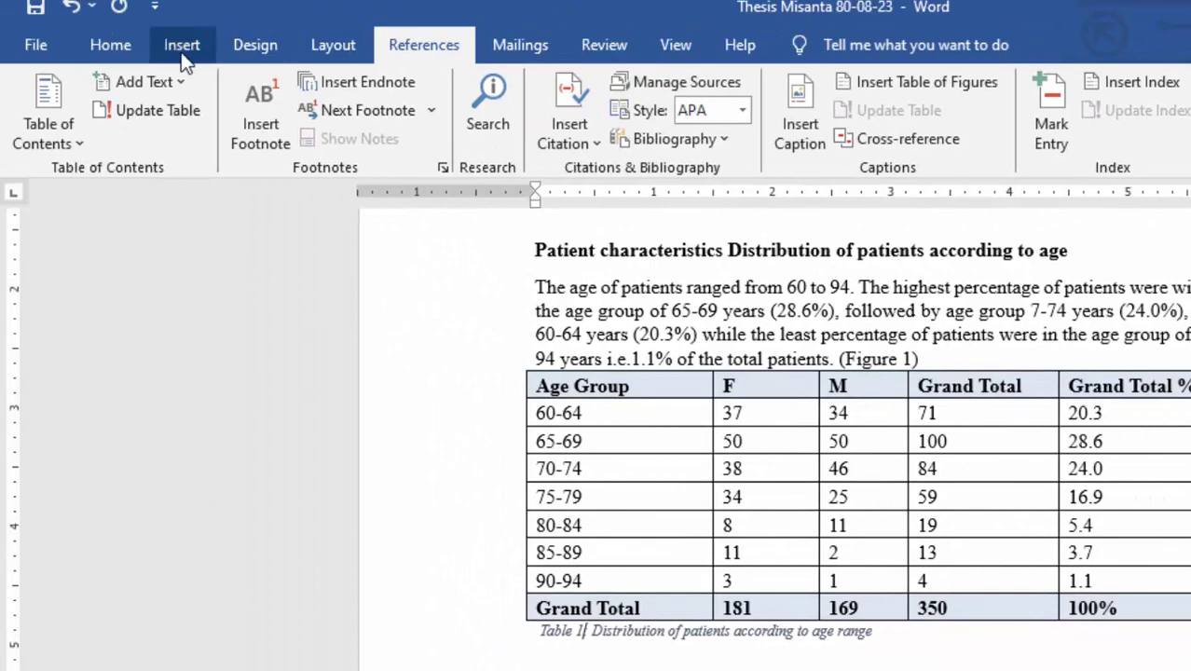
text(:)
click(102, 46)
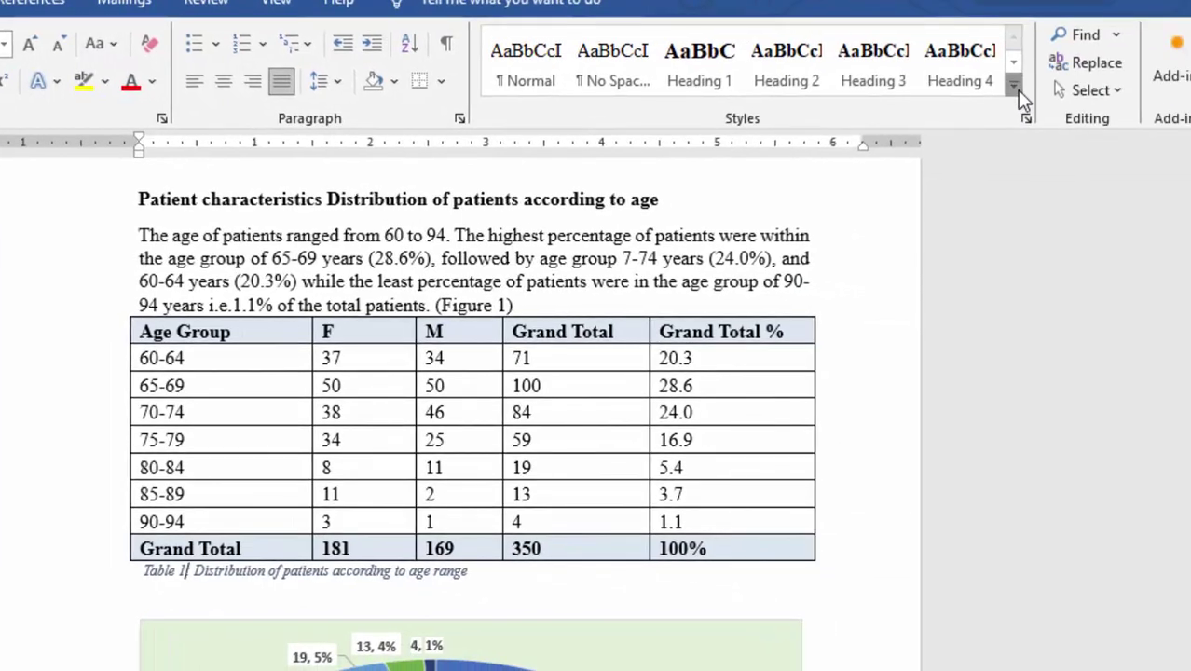
- Modify the Caption style font to Automatic colour, non-italic, 12 pt
click(1017, 89)
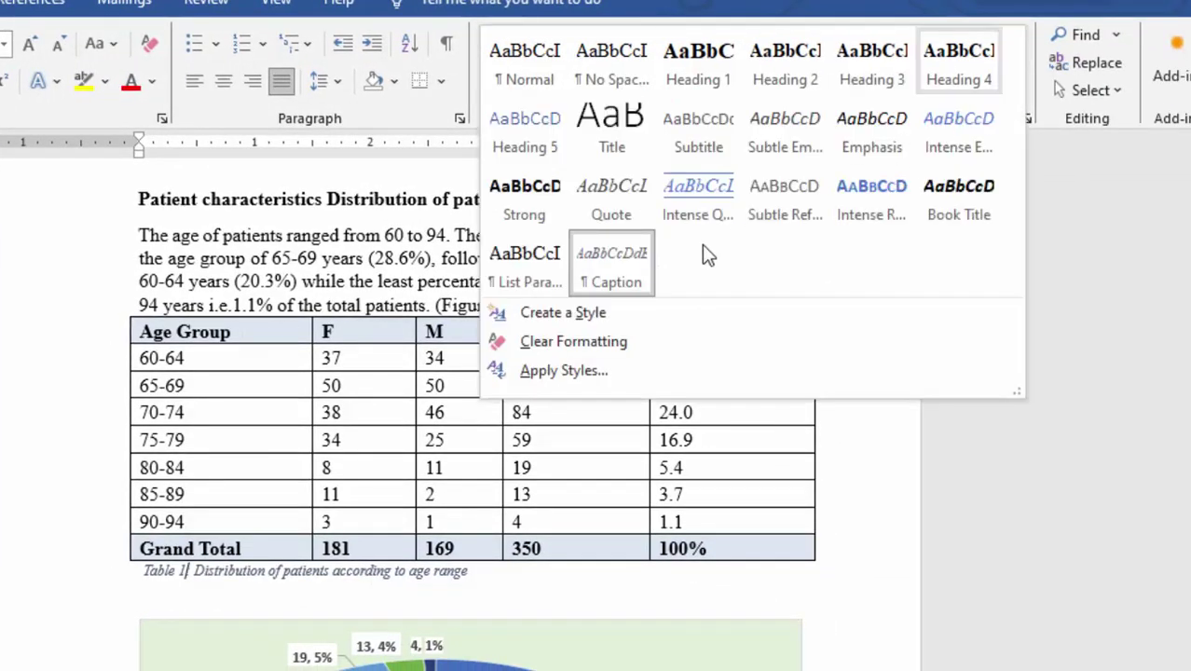
right_click(622, 269)
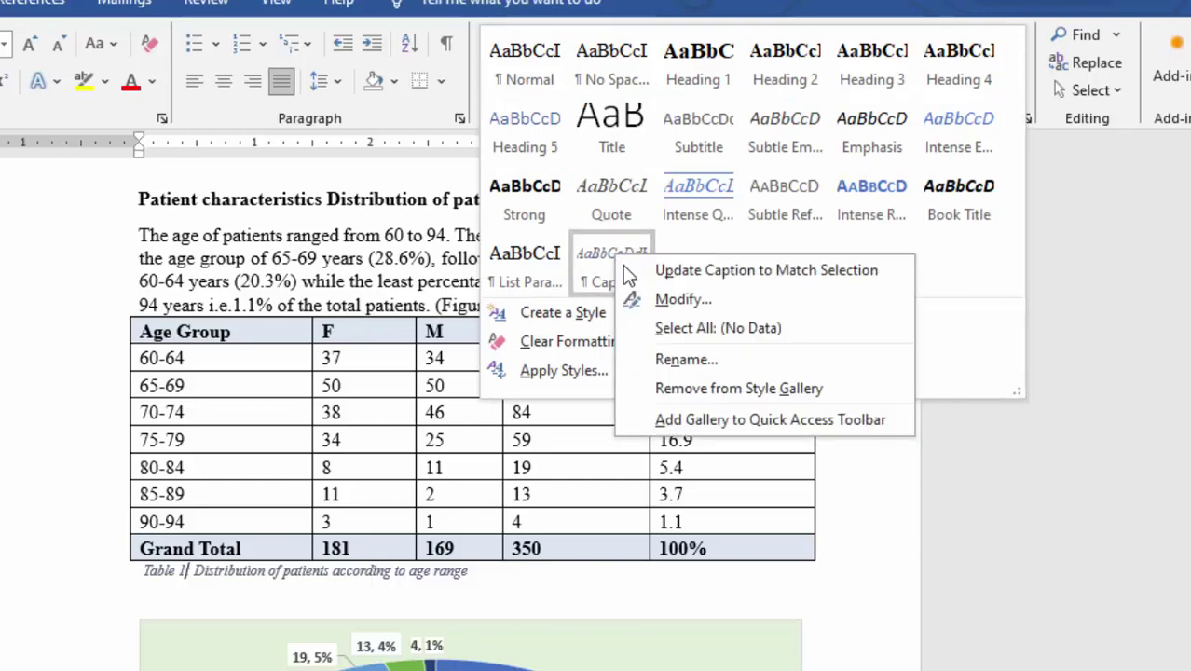
click(662, 300)
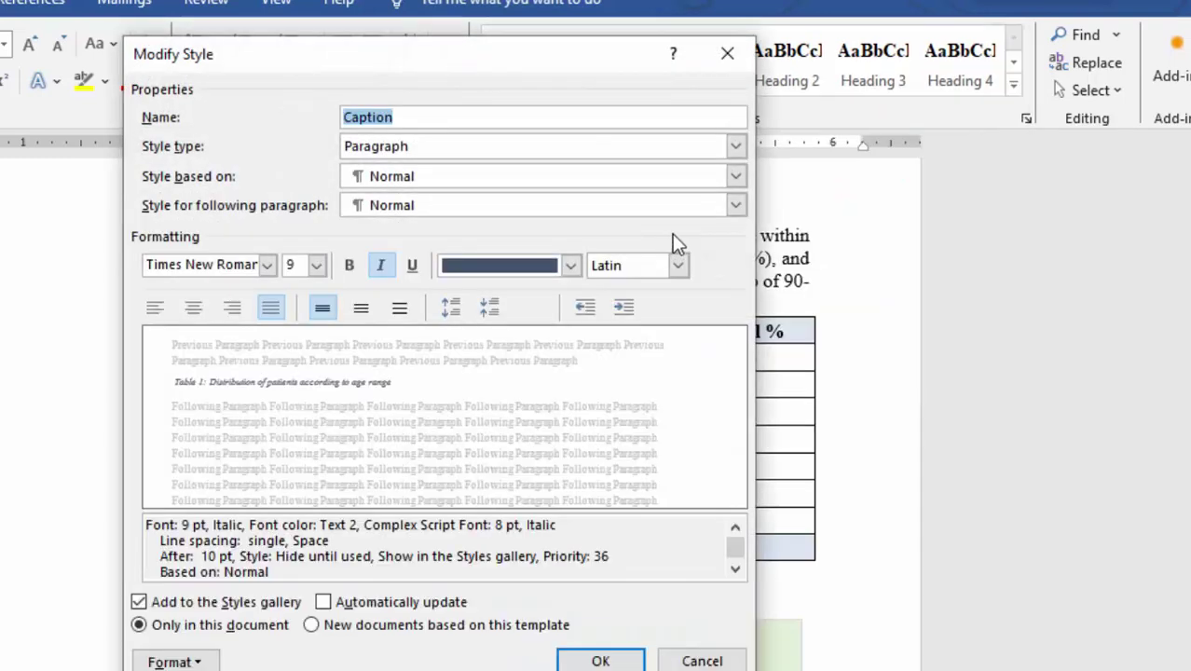
click(572, 267)
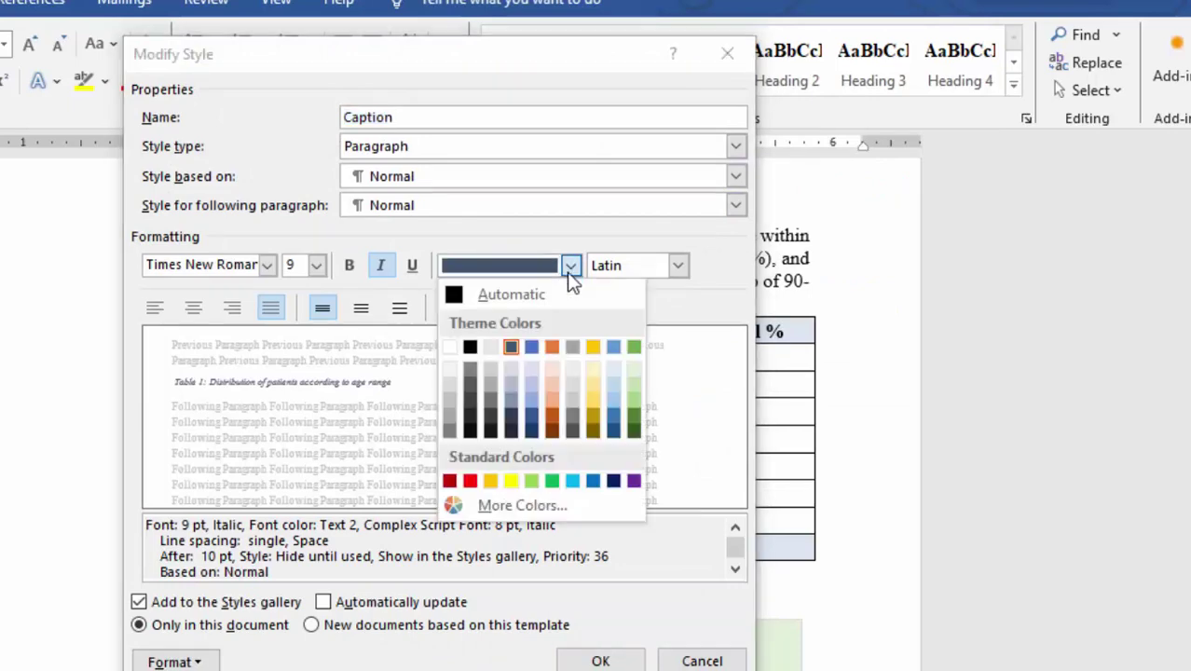
click(485, 297)
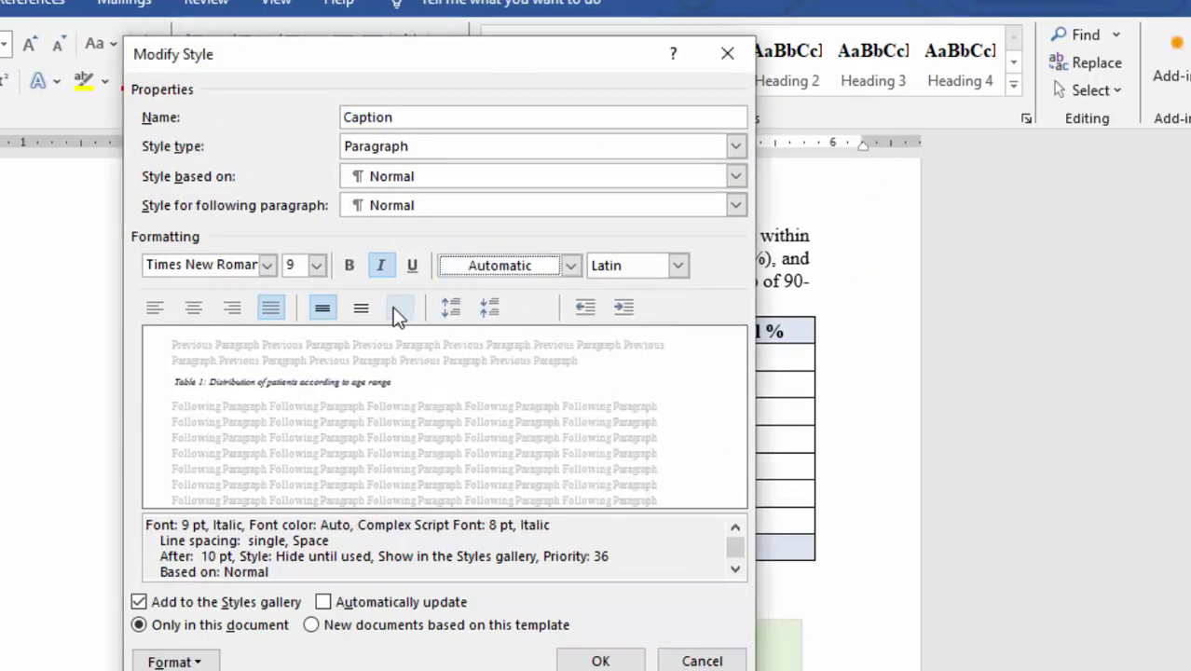
click(376, 265)
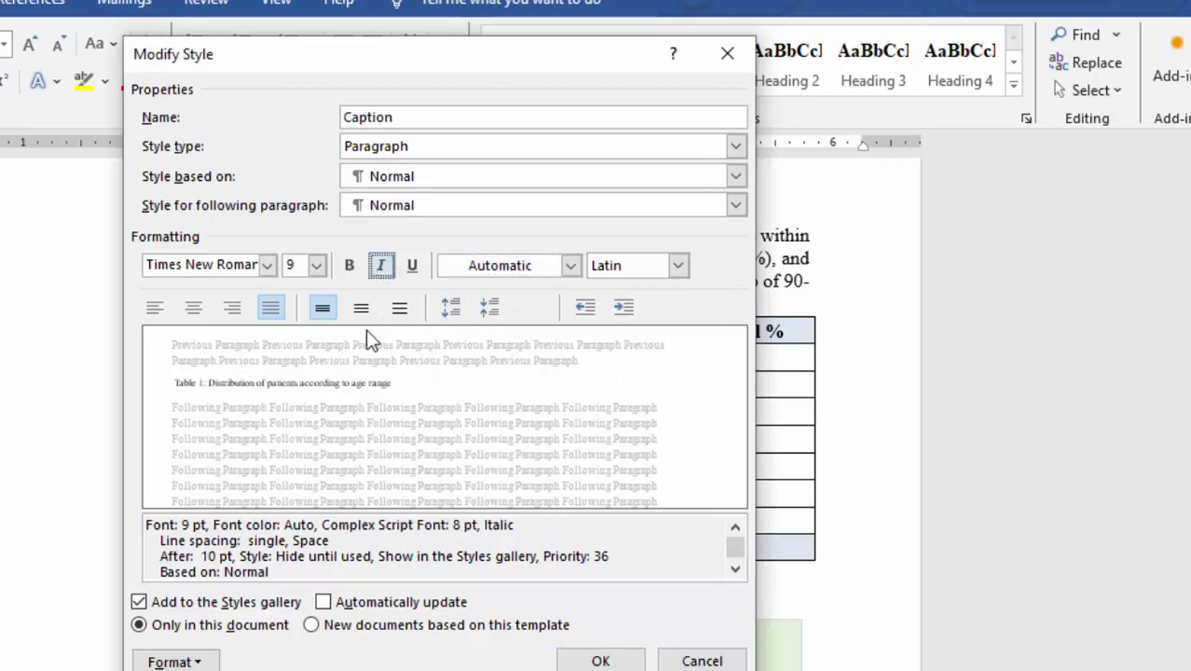
click(318, 267)
click(295, 348)
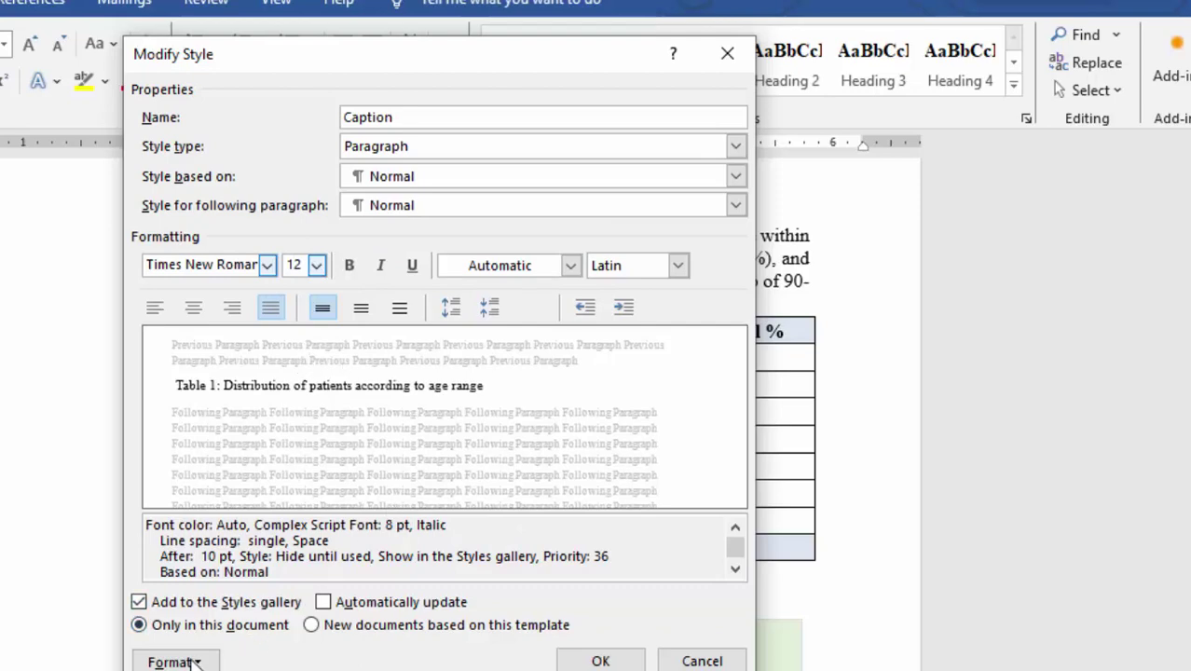
- Give the Caption style 0 pt space after and 1.5 line spacing, then add a colon after Table 1
click(197, 661)
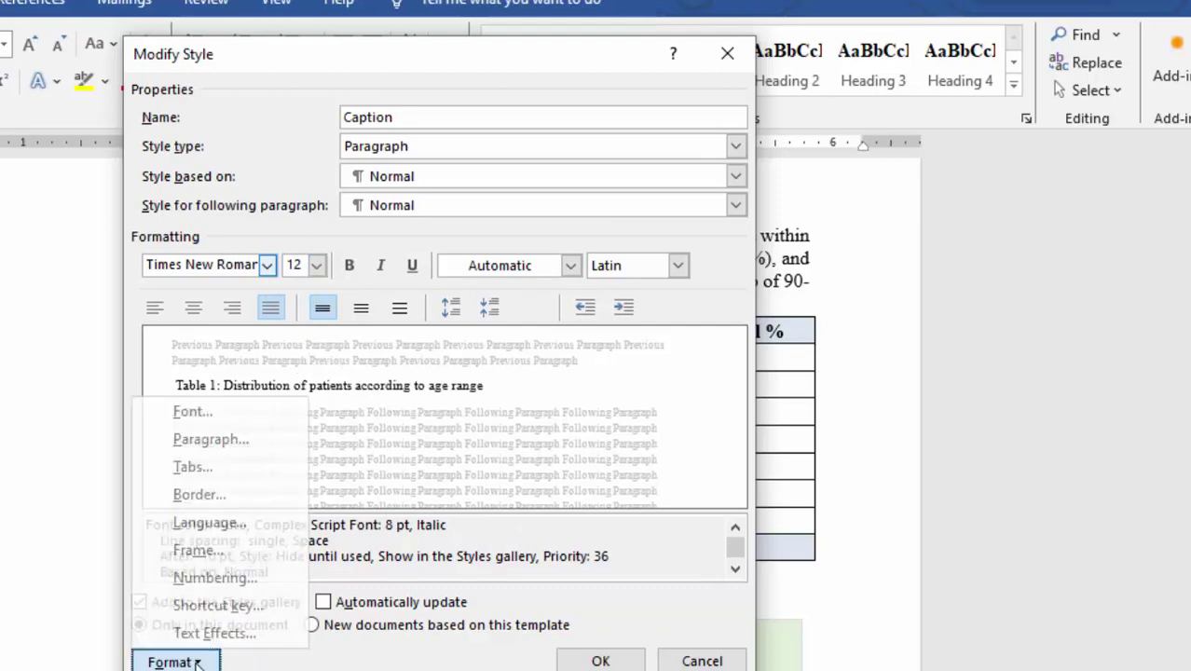
click(220, 445)
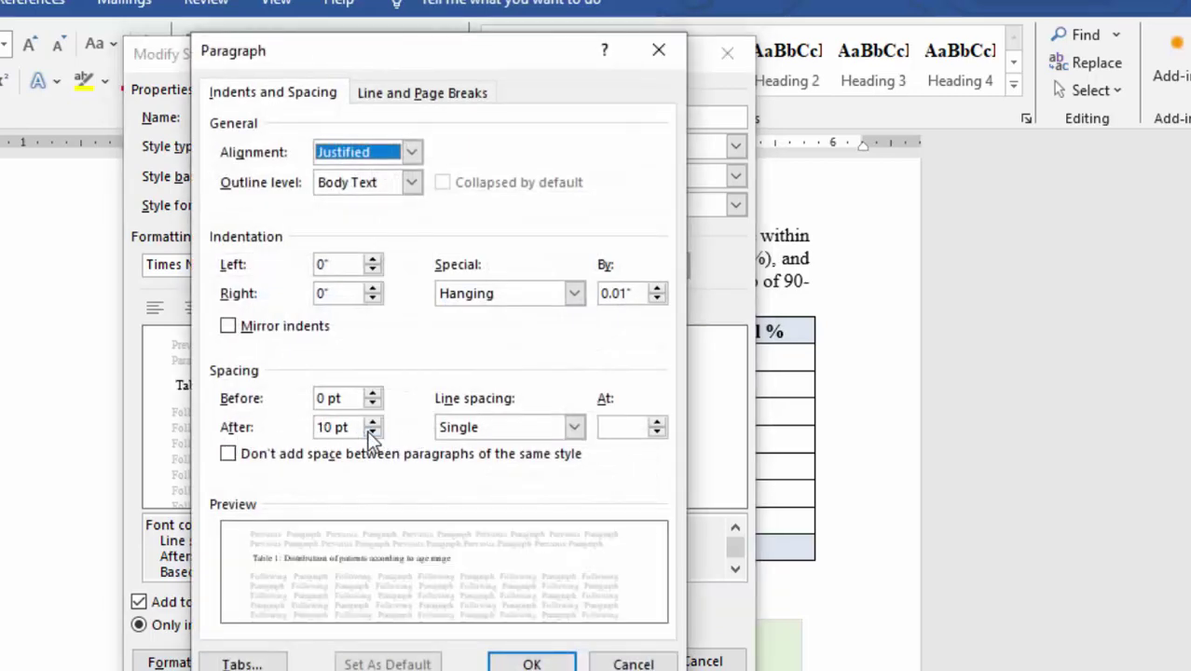
click(372, 431)
double_click(373, 431)
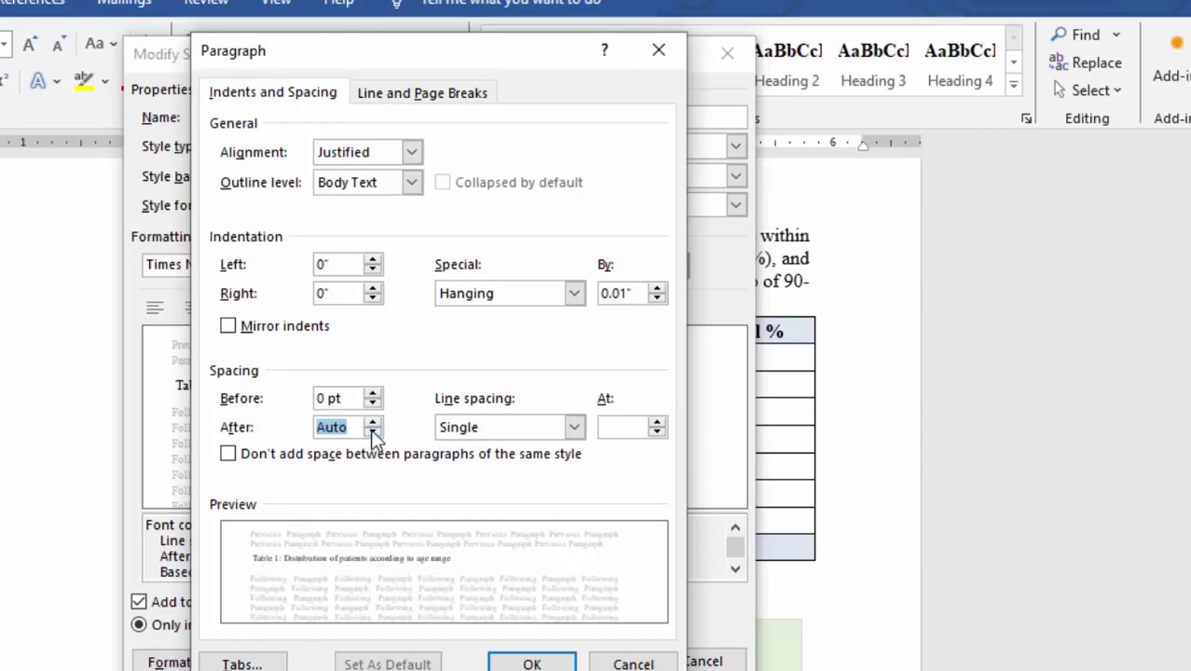
click(373, 421)
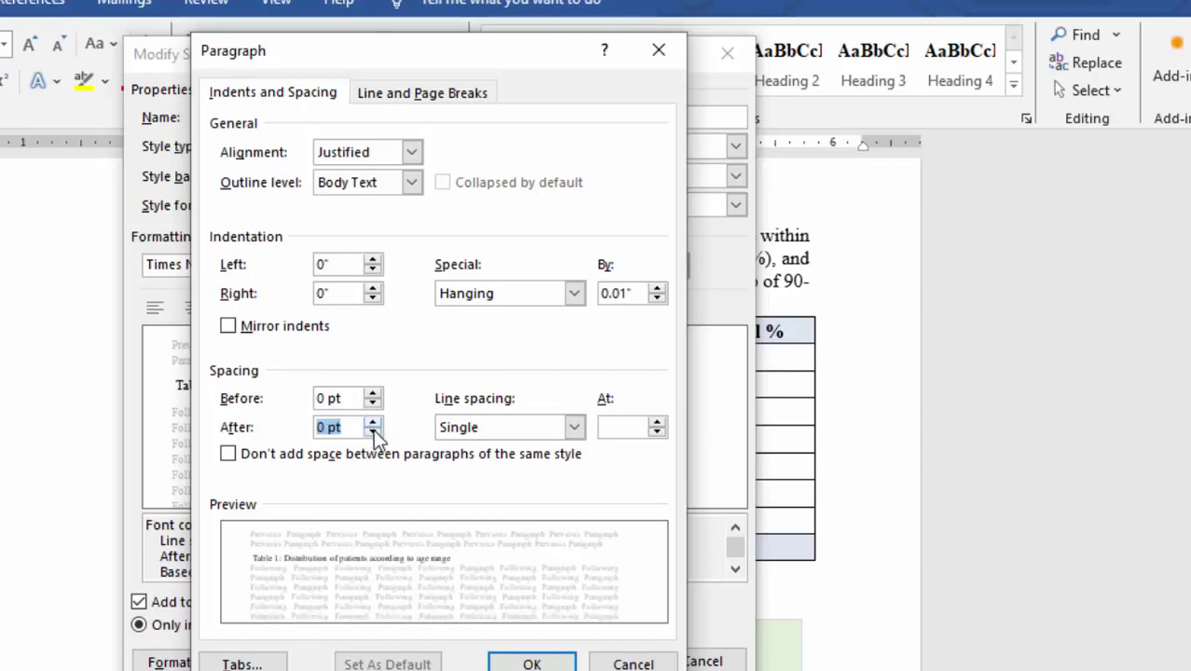
click(573, 431)
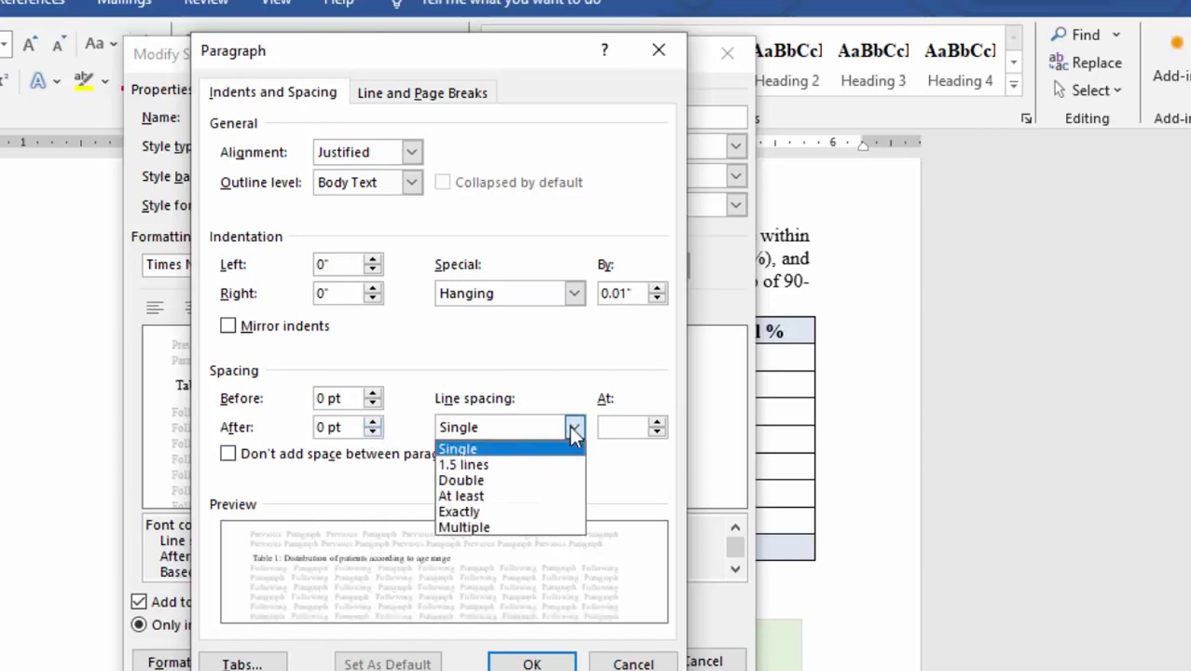
click(501, 469)
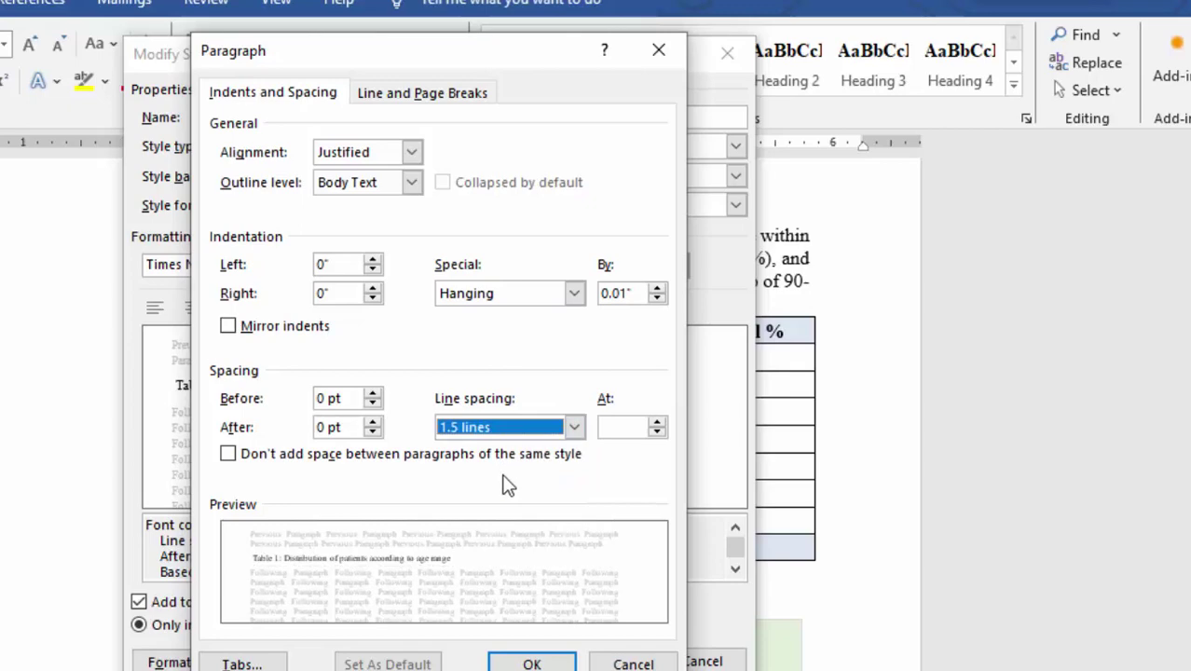
click(565, 661)
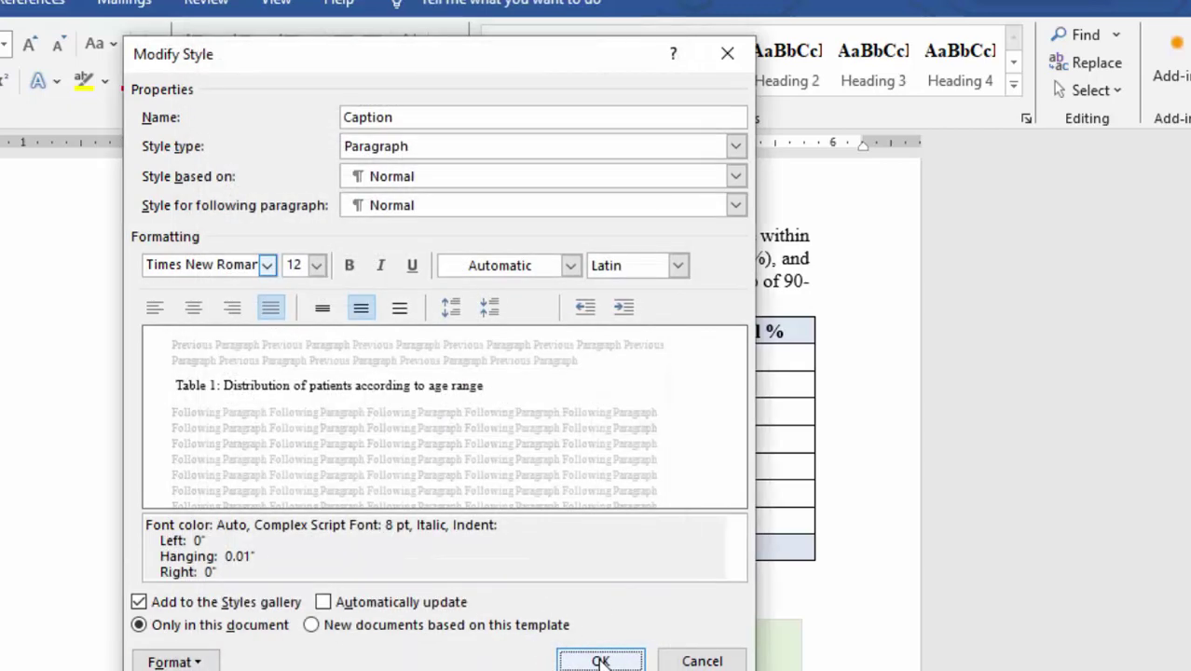
click(601, 661)
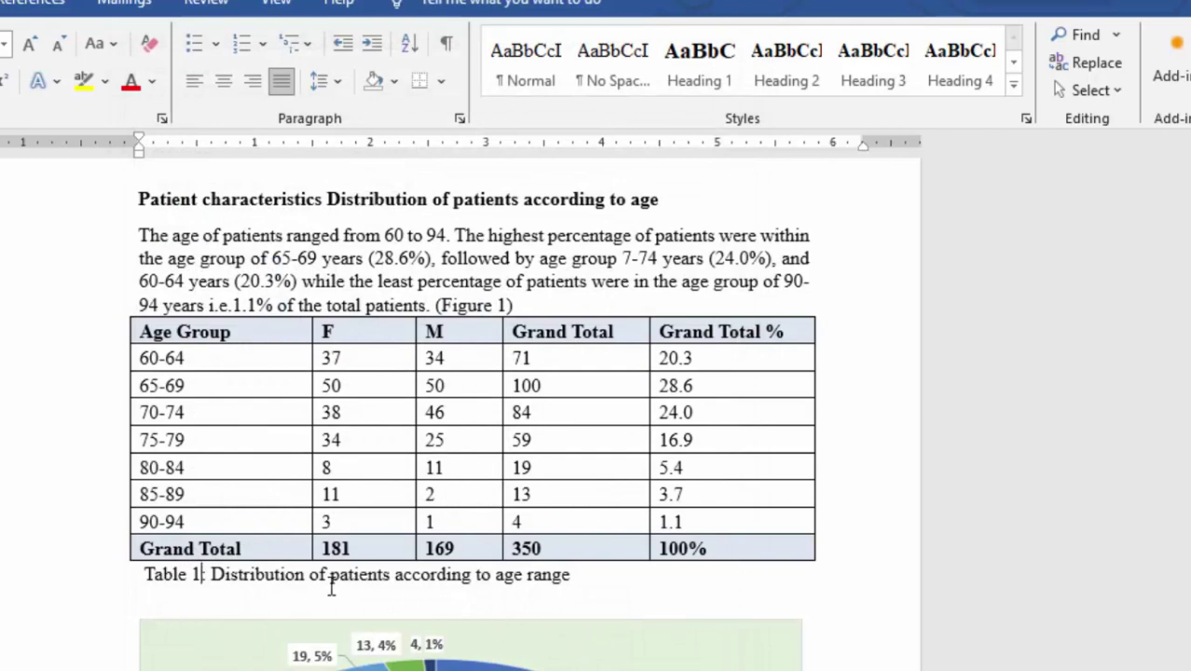
text(:)
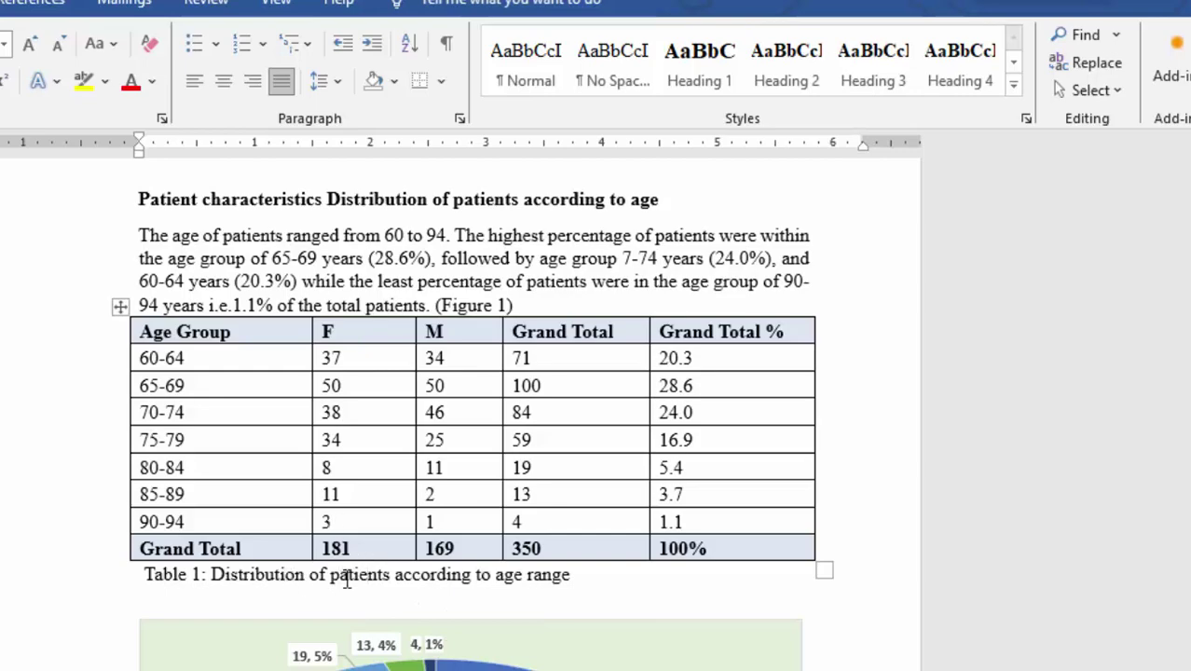
- Insert an automatic Table 2 caption before the geriatric dermatoses table title
scroll(367, 478, down, 4)
scroll(391, 425, down, 4)
scroll(385, 420, down, 5)
scroll(383, 425, down, 4)
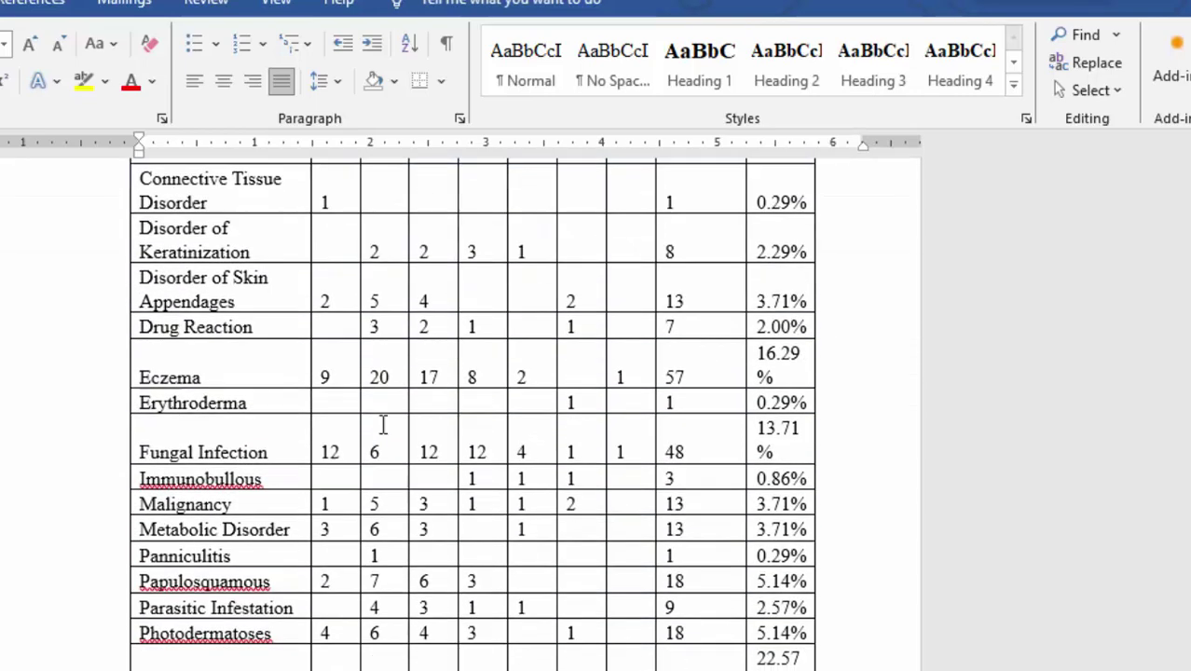
scroll(382, 425, down, 4)
scroll(381, 424, down, 6)
scroll(381, 424, down, 4)
scroll(381, 424, down, 3)
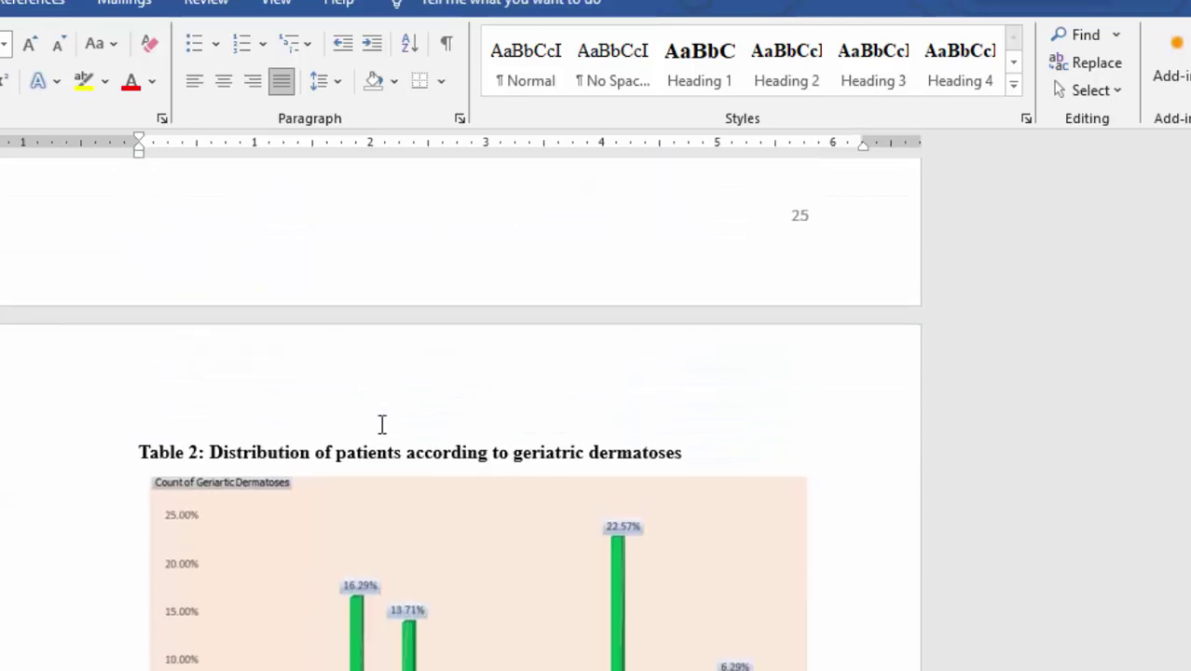
scroll(381, 424, down, 3)
scroll(380, 425, down, 4)
scroll(380, 420, up, 6)
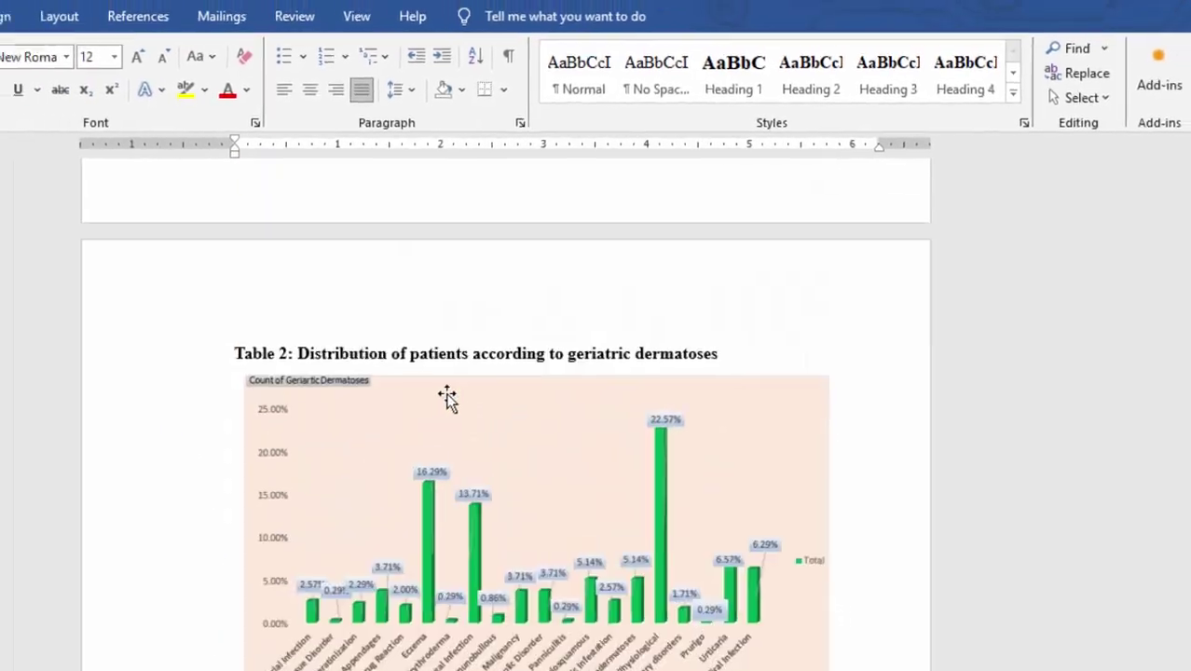
scroll(550, 348, down, 4)
scroll(550, 349, down, 1)
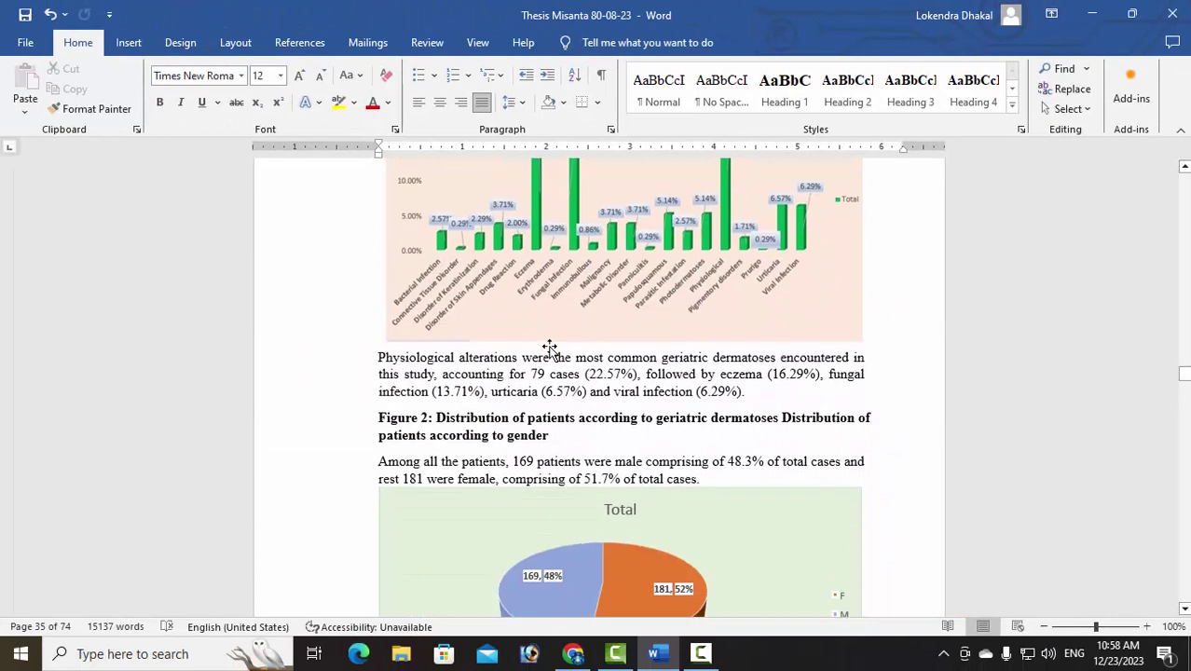
scroll(548, 347, up, 3)
scroll(539, 346, up, 6)
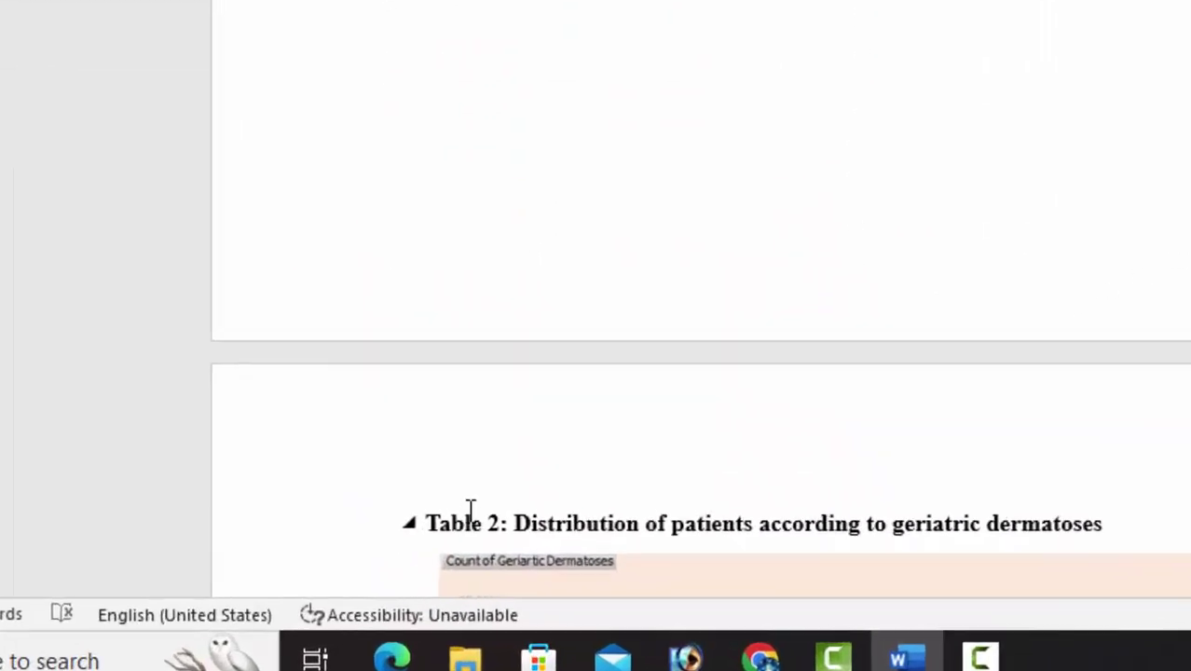
click(426, 523)
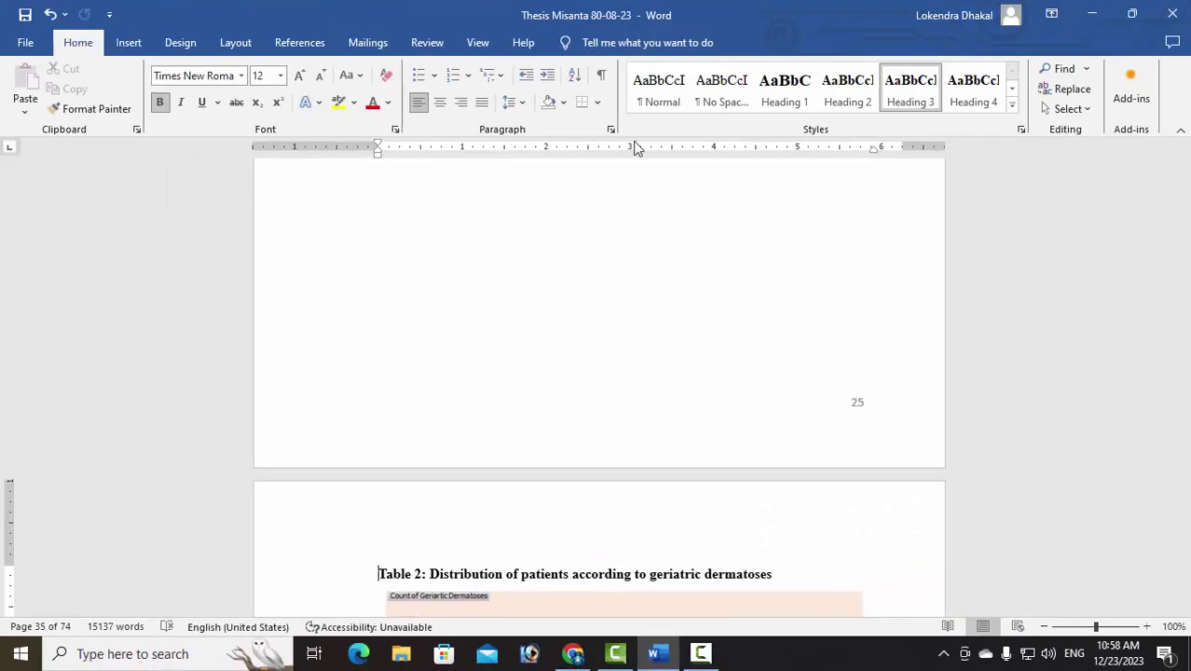
click(296, 43)
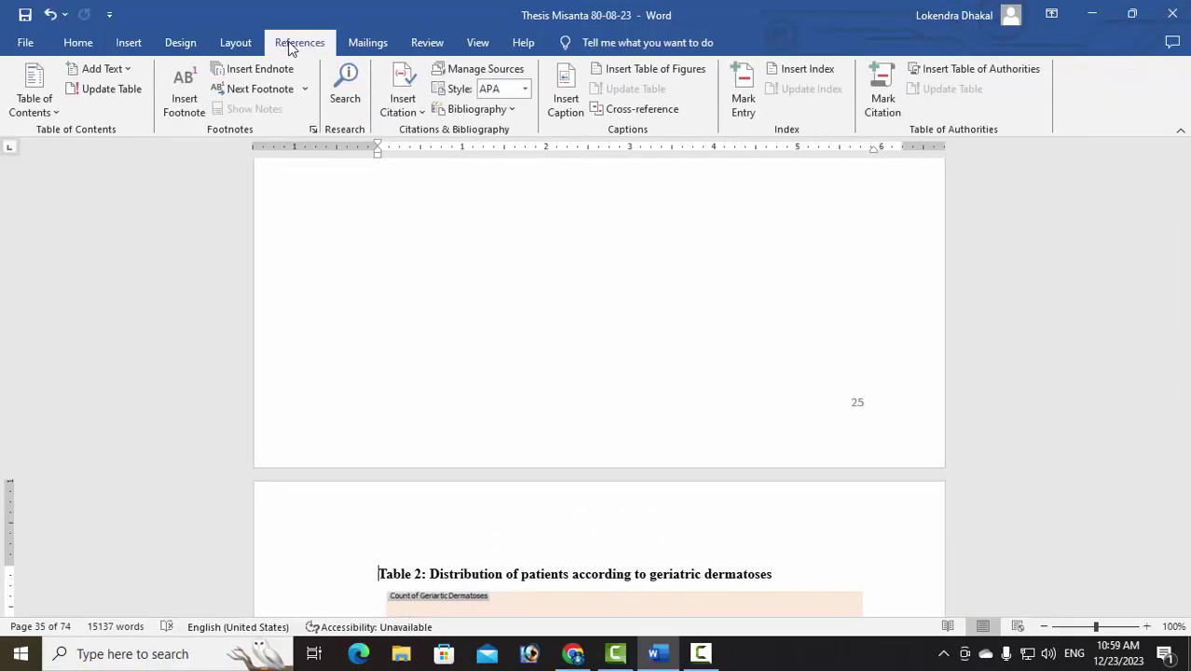
click(567, 115)
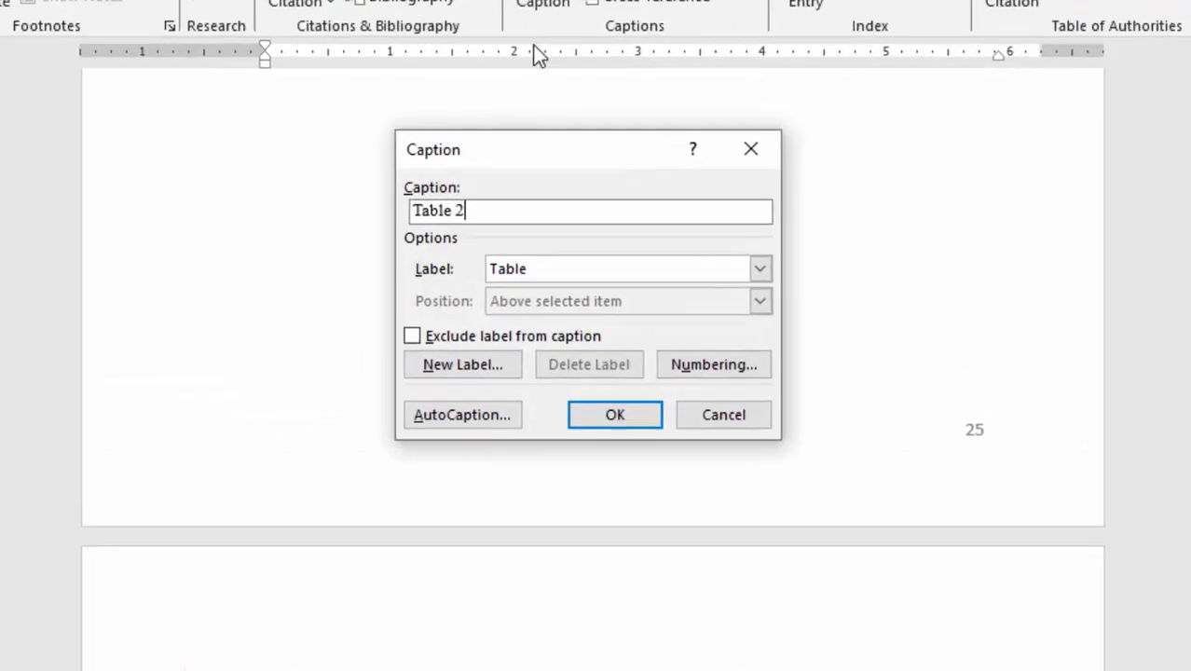
click(616, 451)
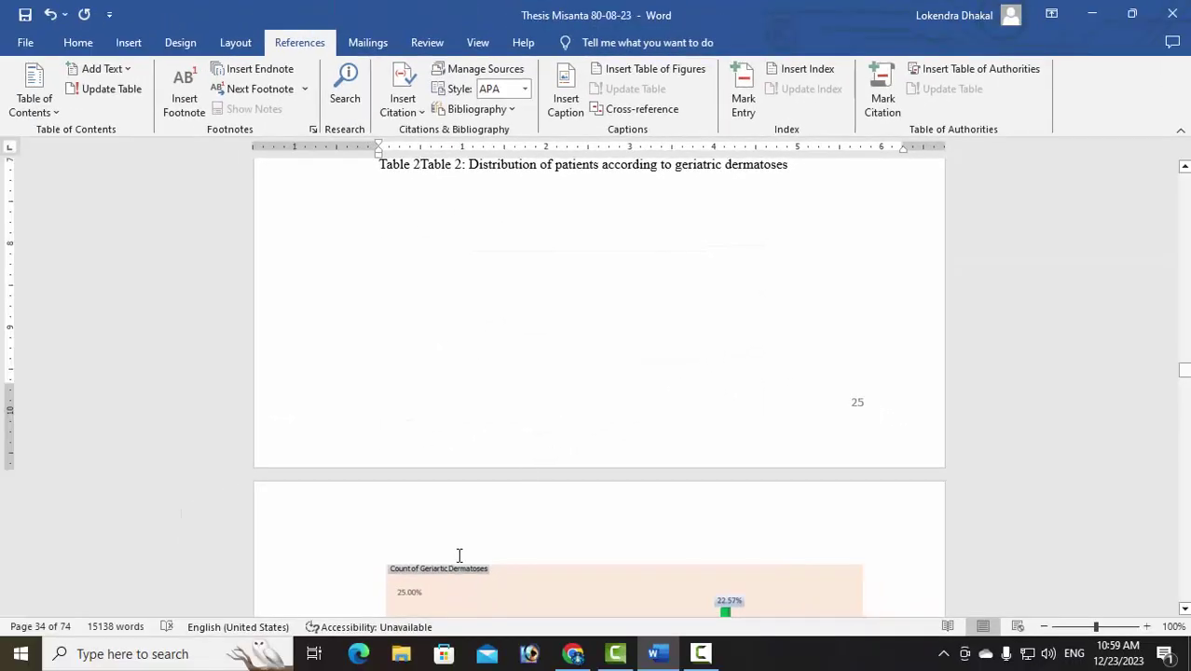
- Remove the duplicate Table 2 text and the blank lines so the caption sits beneath its table
scroll(407, 295, up, 1)
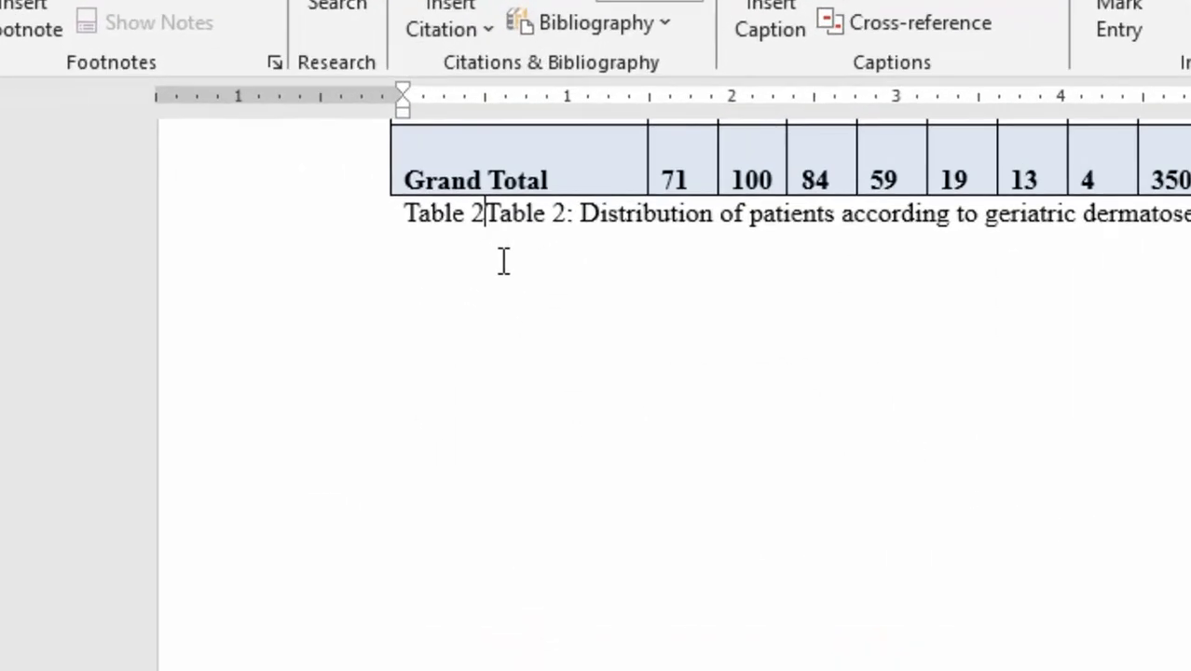
key(Delete)
key(Delete)
key(Delete)
key(Delete)
key(Delete)
key(Delete)
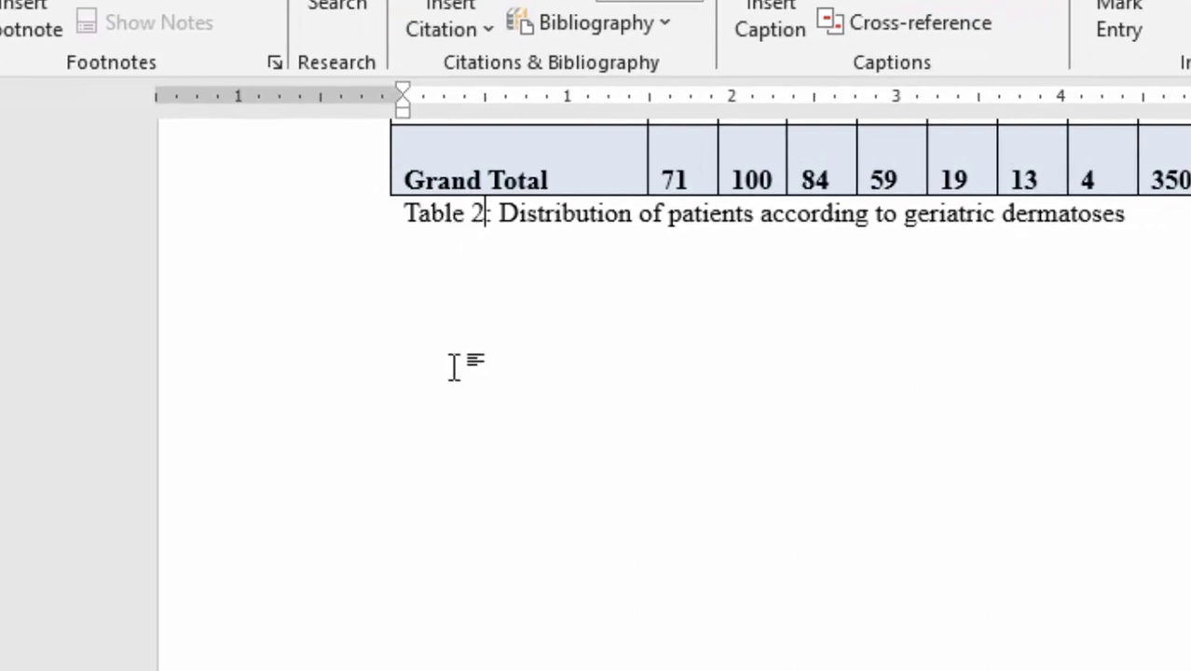
click(406, 214)
key(Return)
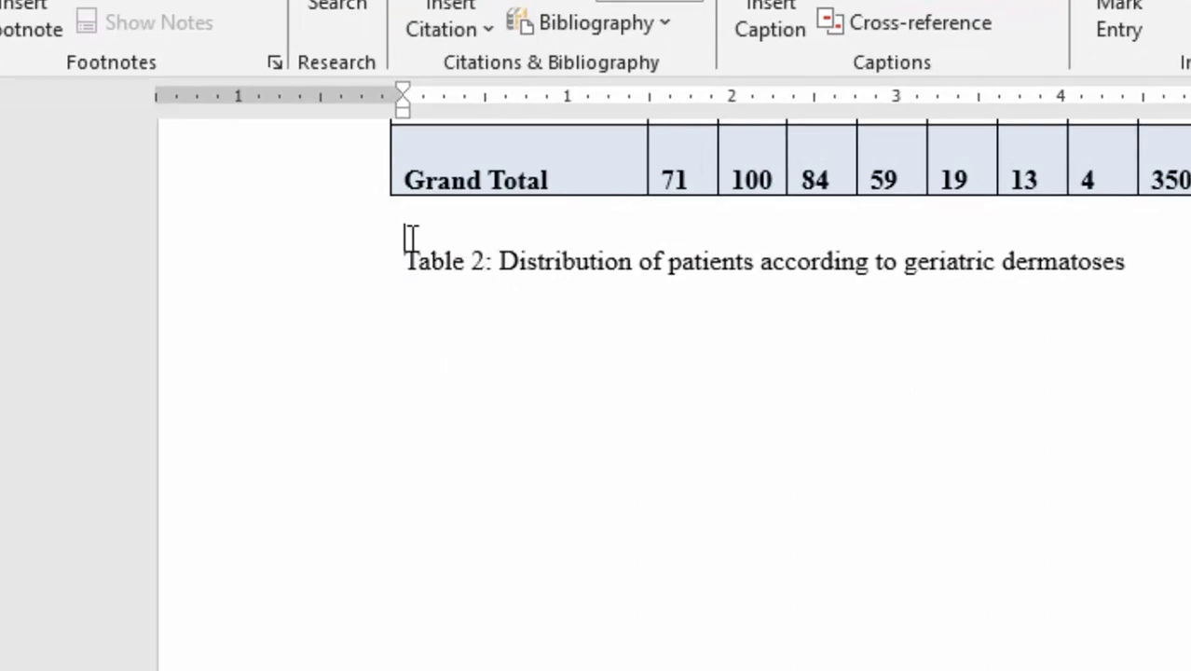
key(Return)
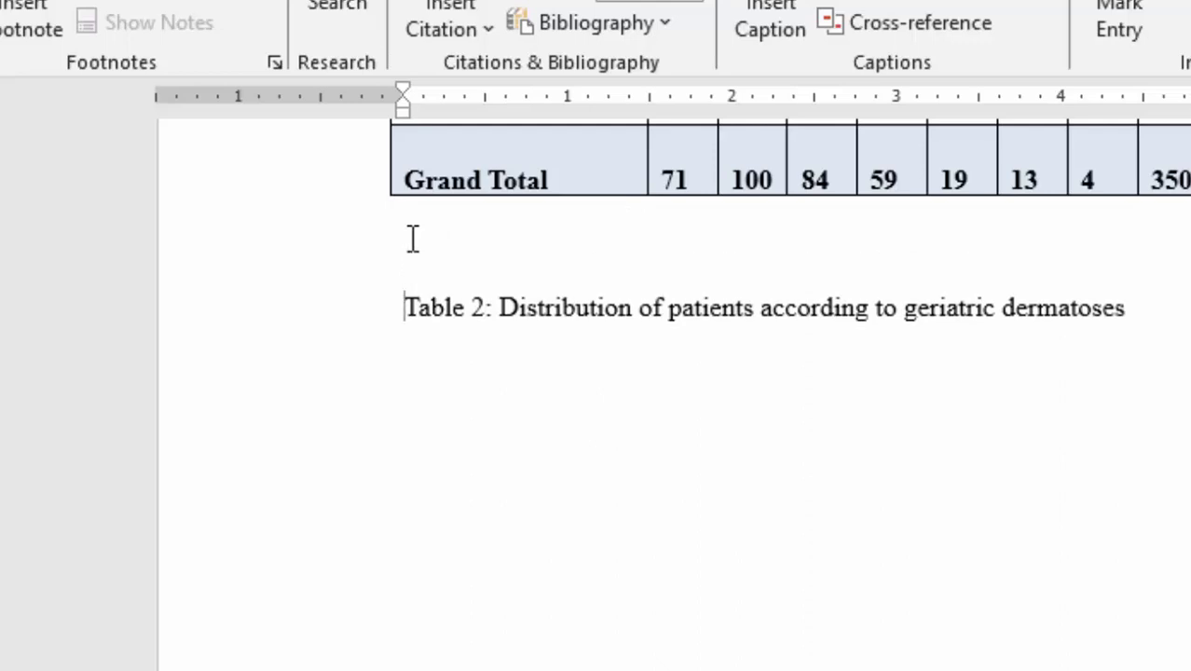
key(BackSpace)
key(BackSpace)
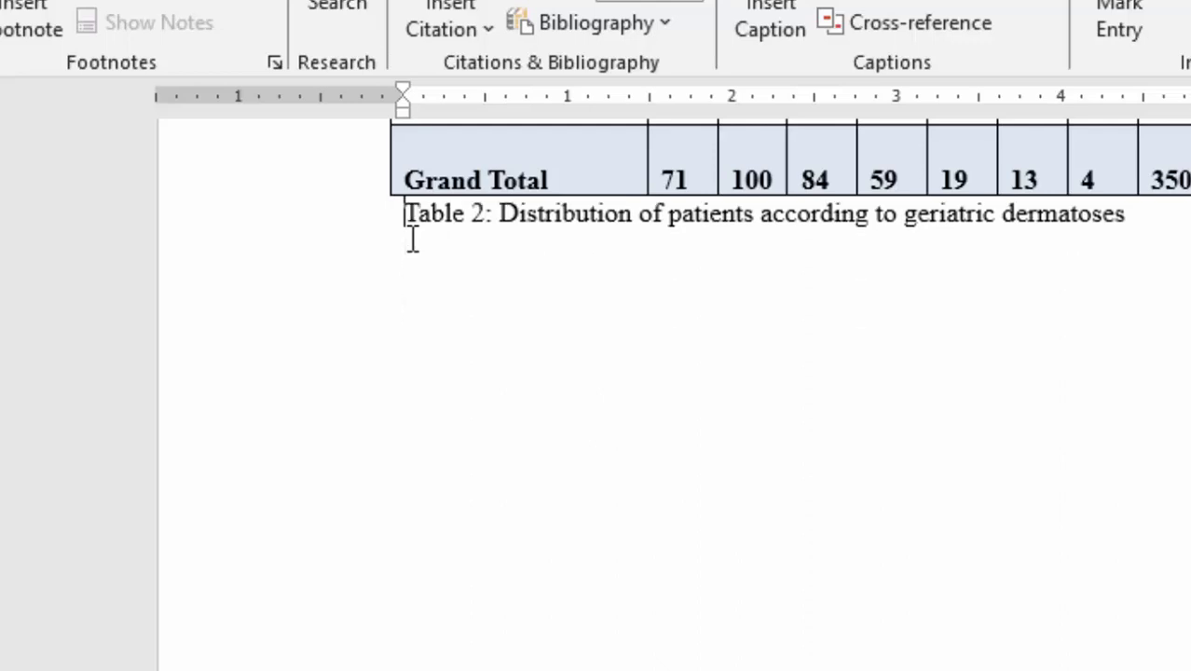
- Insert an automatic Table 3 caption on the address table and delete the duplicate 'Table' text
scroll(654, 656, down, 3)
scroll(643, 657, down, 5)
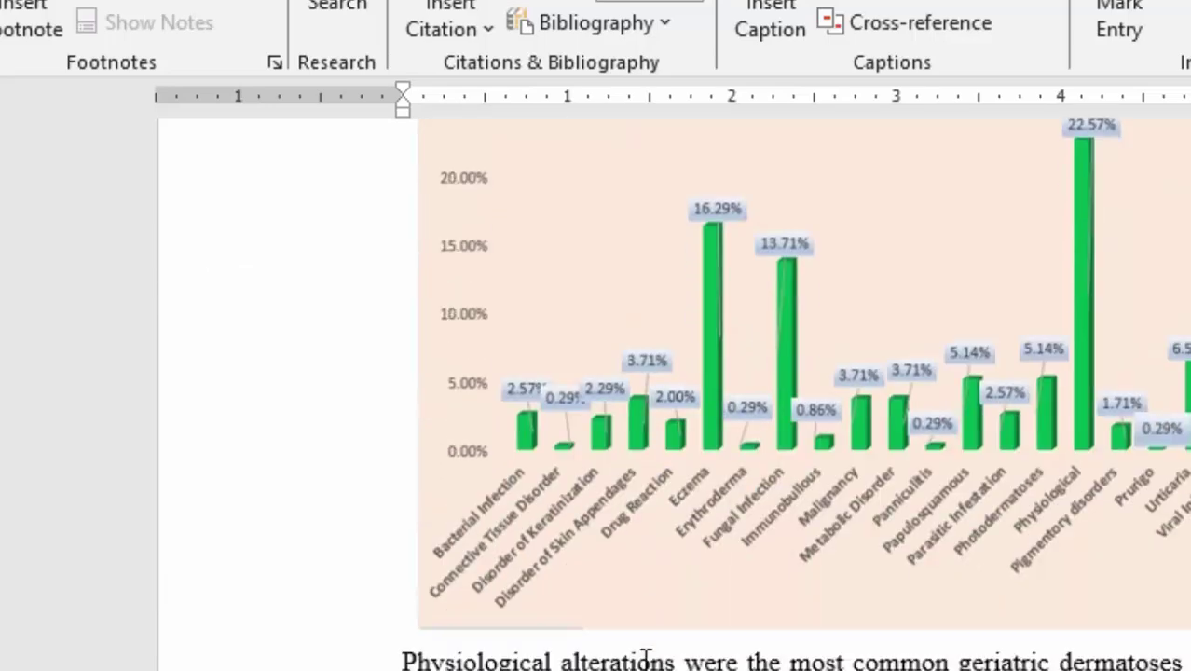
scroll(579, 599, down, 5)
scroll(464, 481, down, 2)
scroll(429, 456, down, 4)
scroll(382, 429, down, 3)
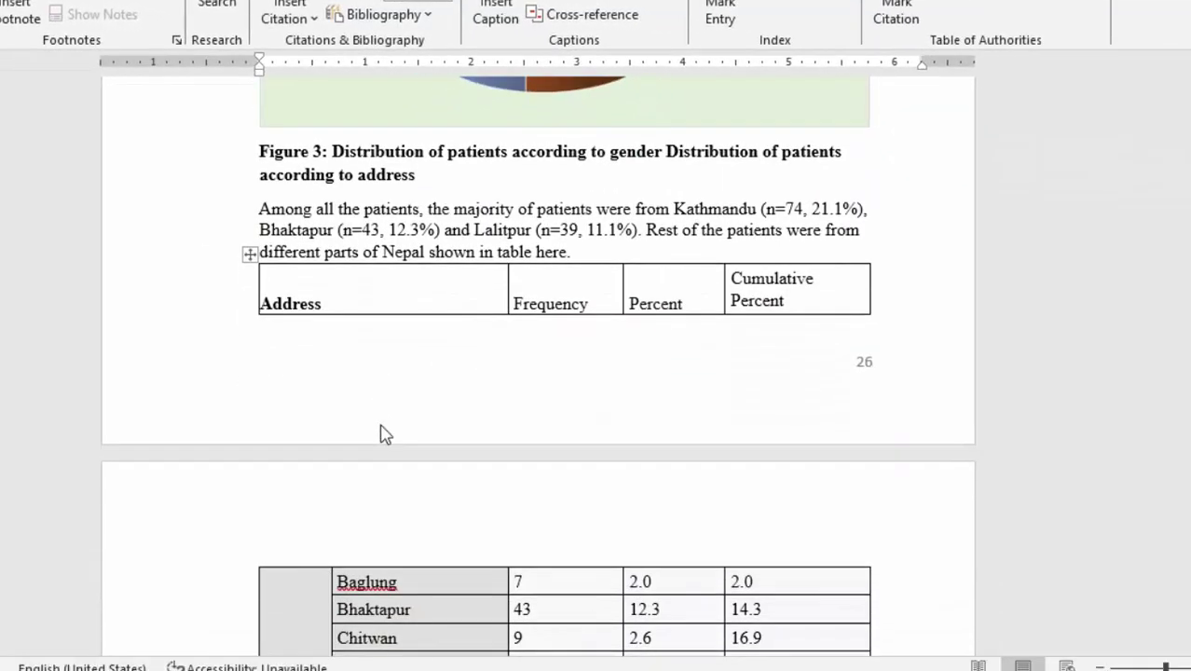
scroll(380, 424, down, 6)
scroll(381, 418, down, 5)
scroll(380, 419, down, 5)
scroll(380, 419, down, 1)
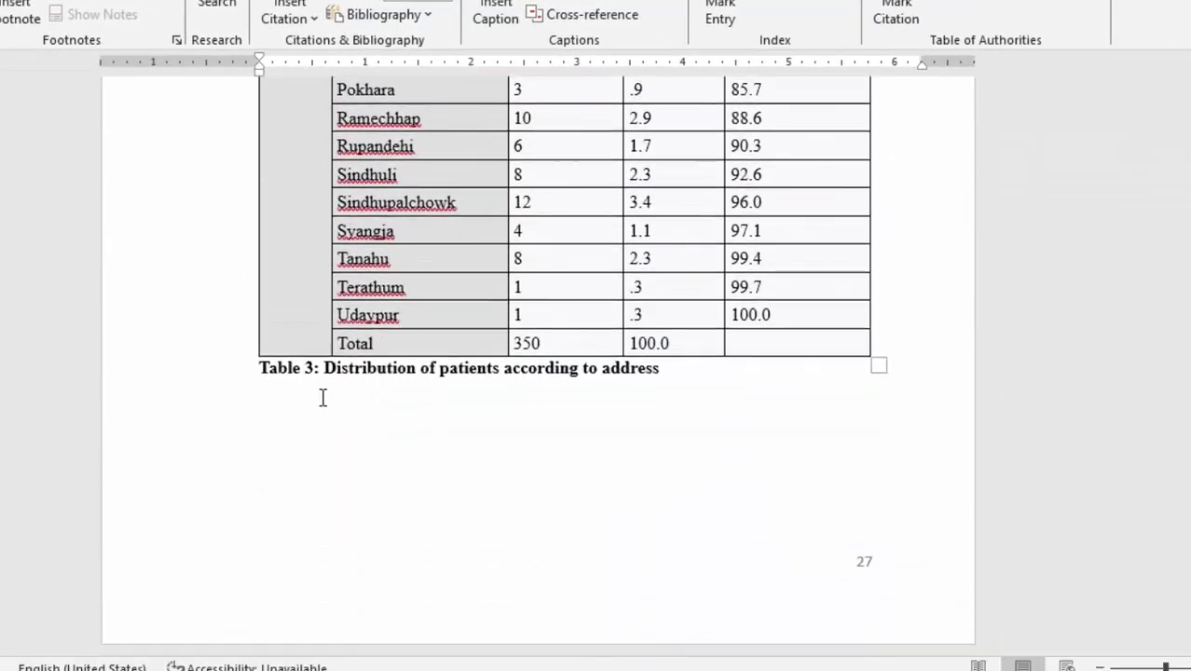
click(261, 368)
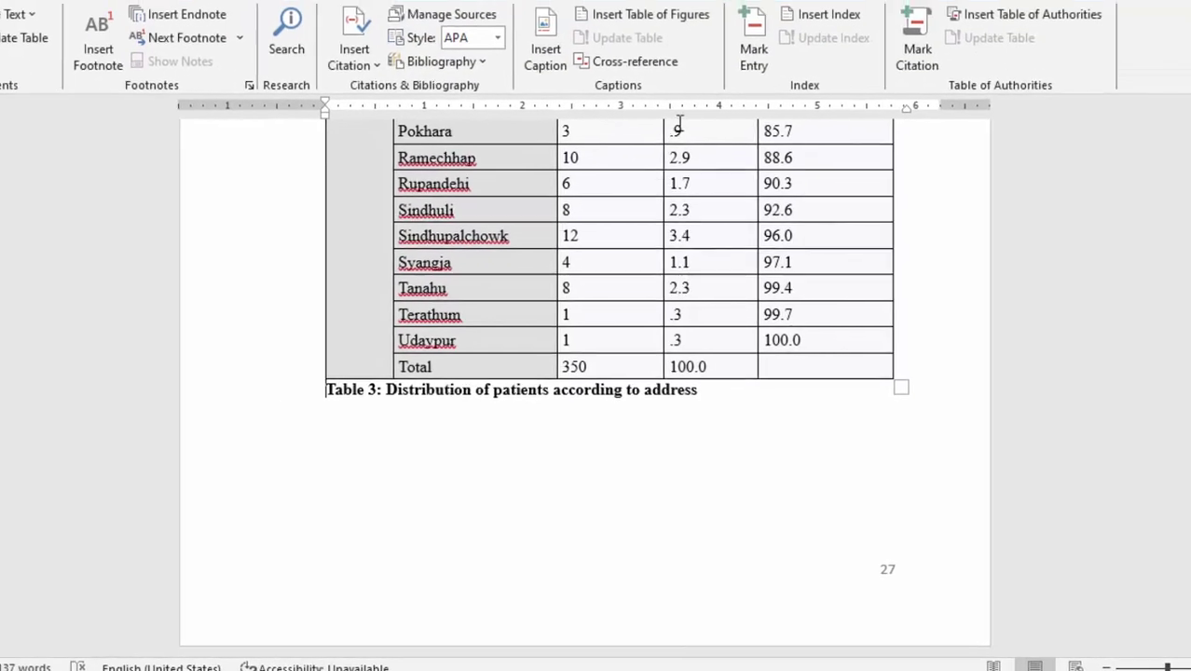
click(595, 100)
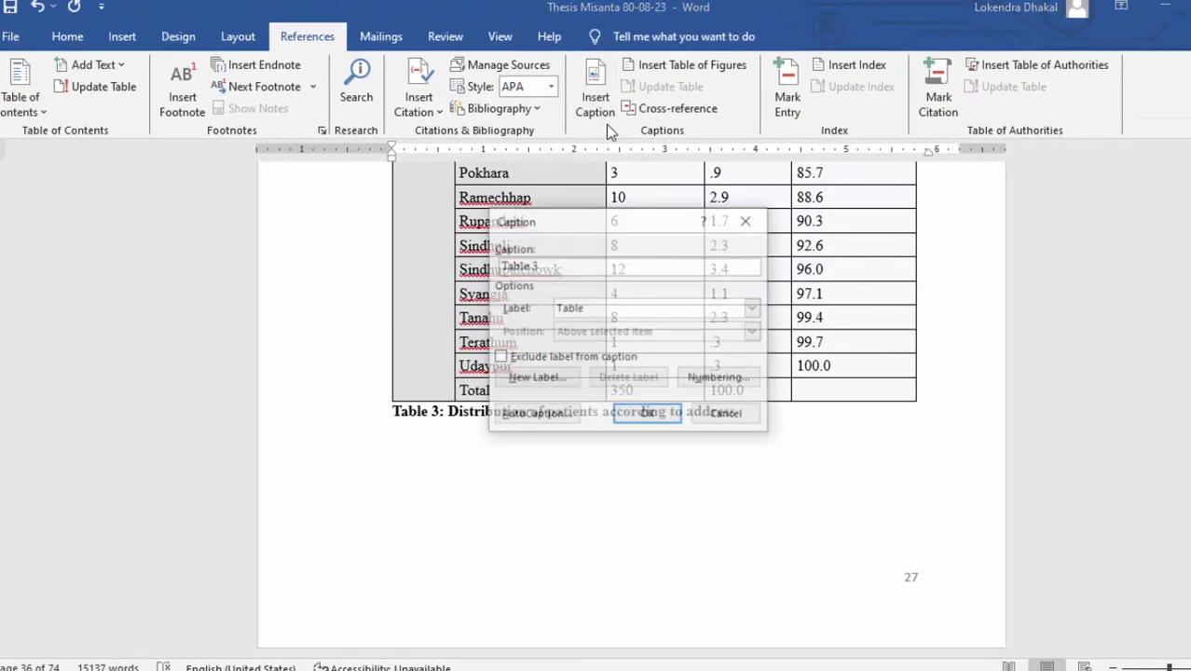
click(640, 415)
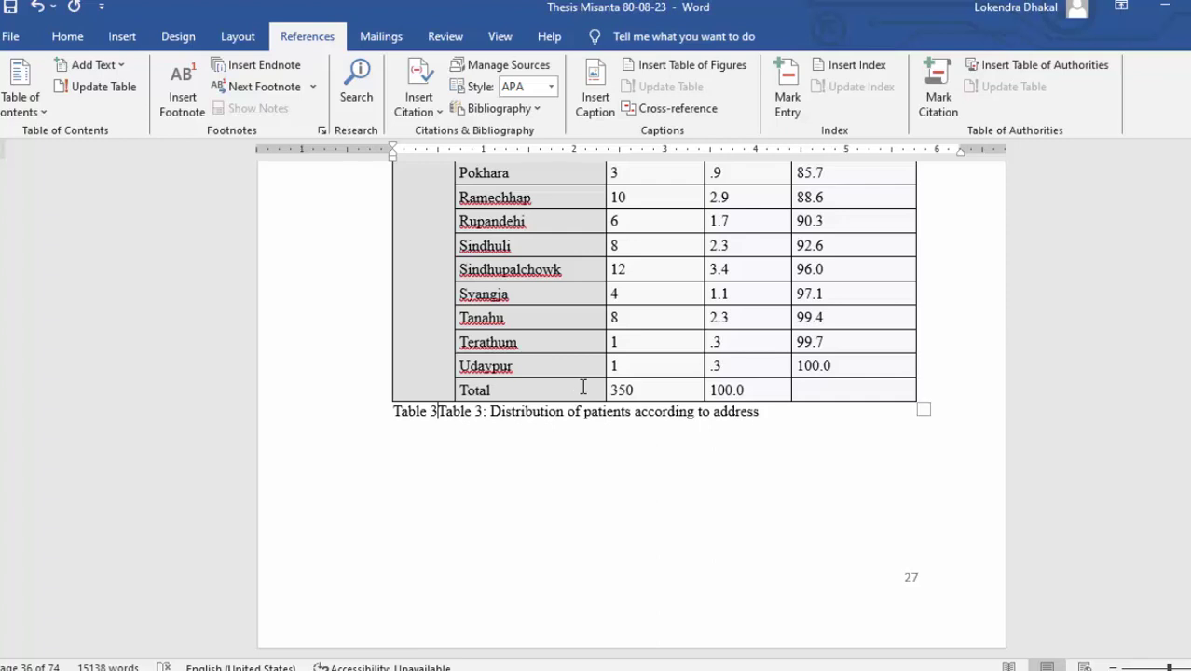
key(Delete)
key(Delete)
key(Delete)
key(Delete)
key(Delete)
key(Delete)
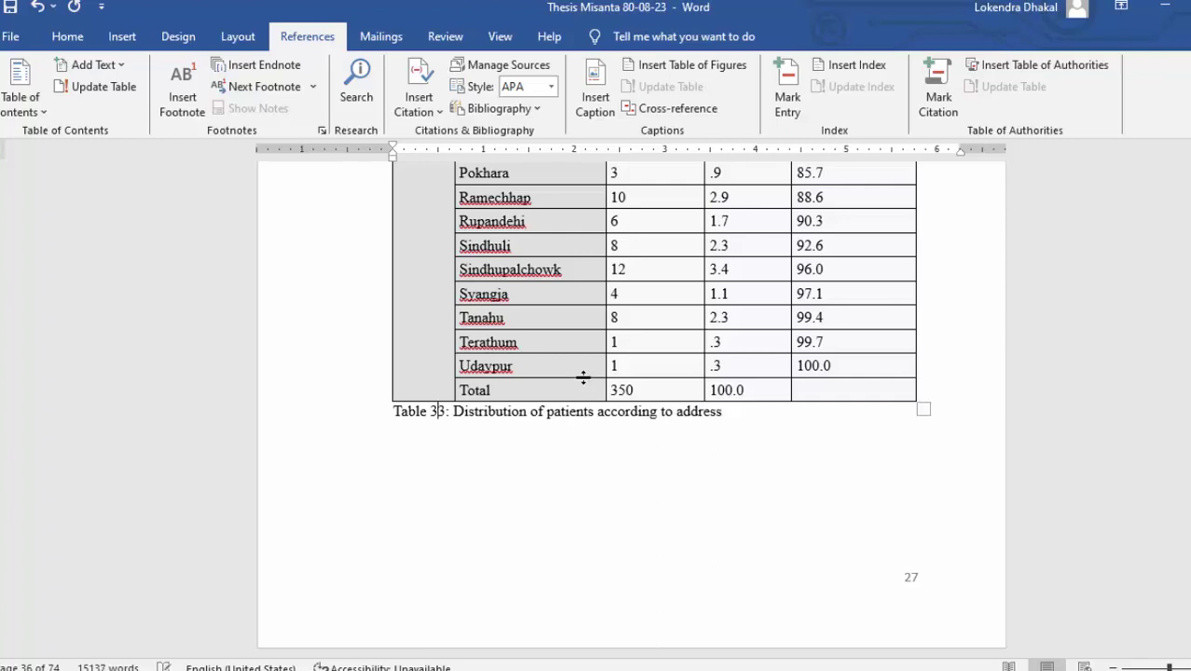
key(Delete)
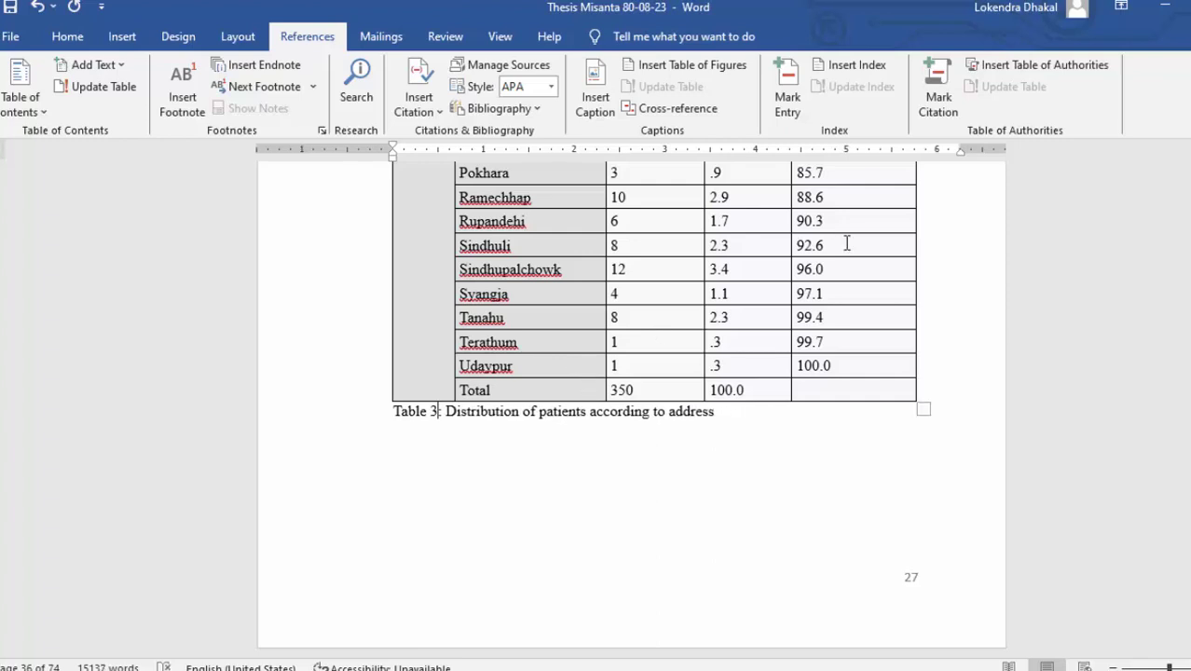
- Insert an automatic Table 4 caption on the systemic disease table and delete the repeated label text
scroll(527, 420, down, 3)
scroll(526, 421, down, 4)
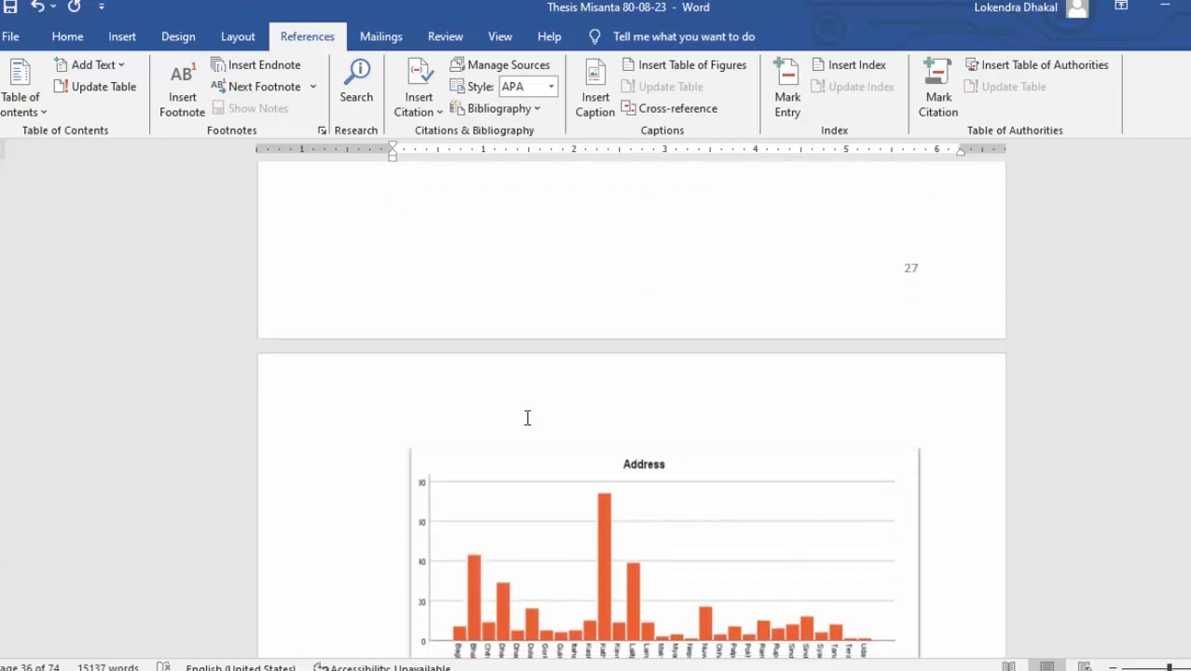
scroll(534, 321, down, 4)
scroll(425, 429, down, 5)
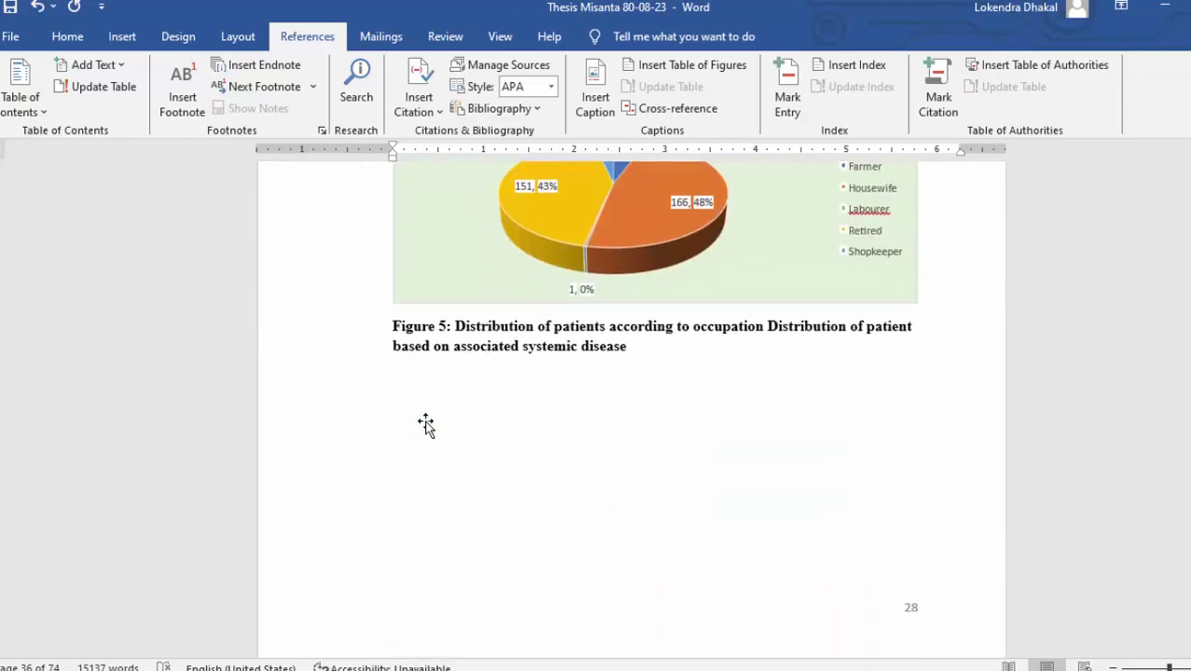
scroll(427, 390, down, 5)
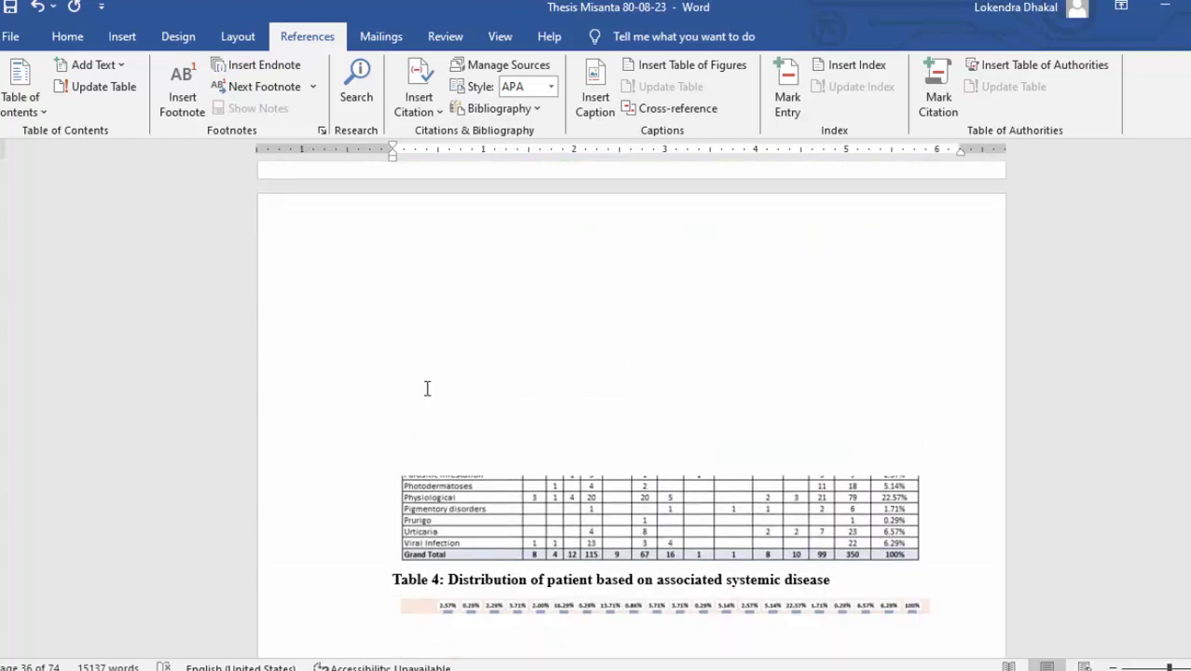
scroll(508, 326, down, 7)
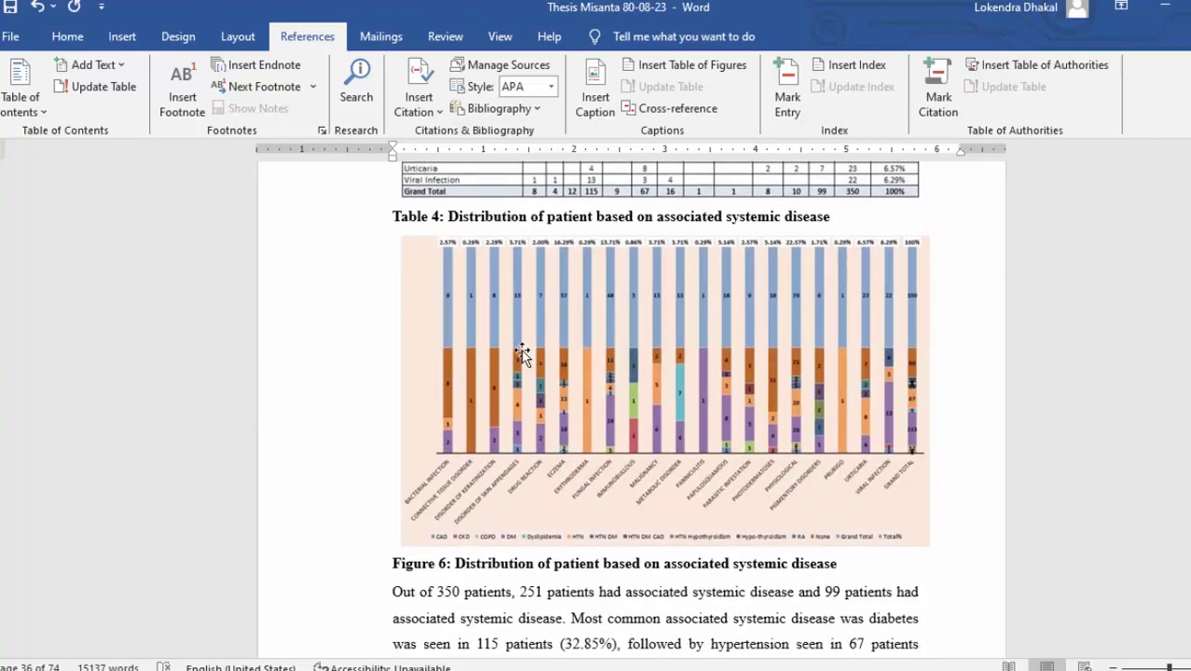
click(395, 219)
click(600, 102)
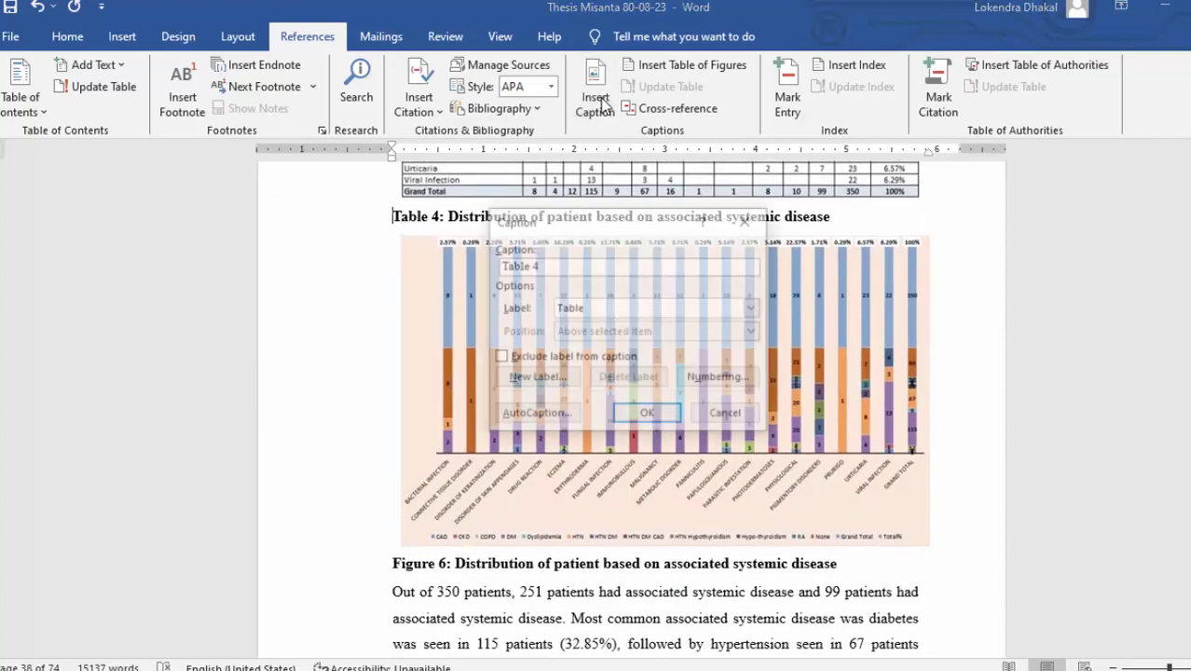
click(642, 413)
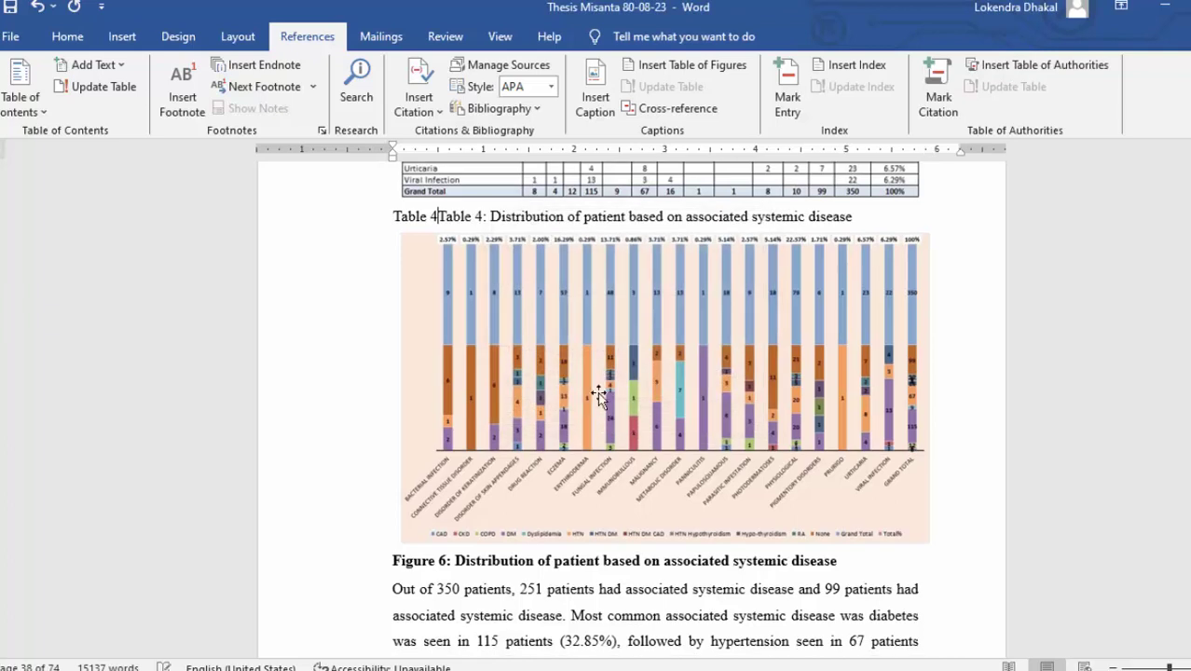
key(Delete)
key(Delete)
key(Delete)
key(Delete)
key(Delete)
key(Delete)
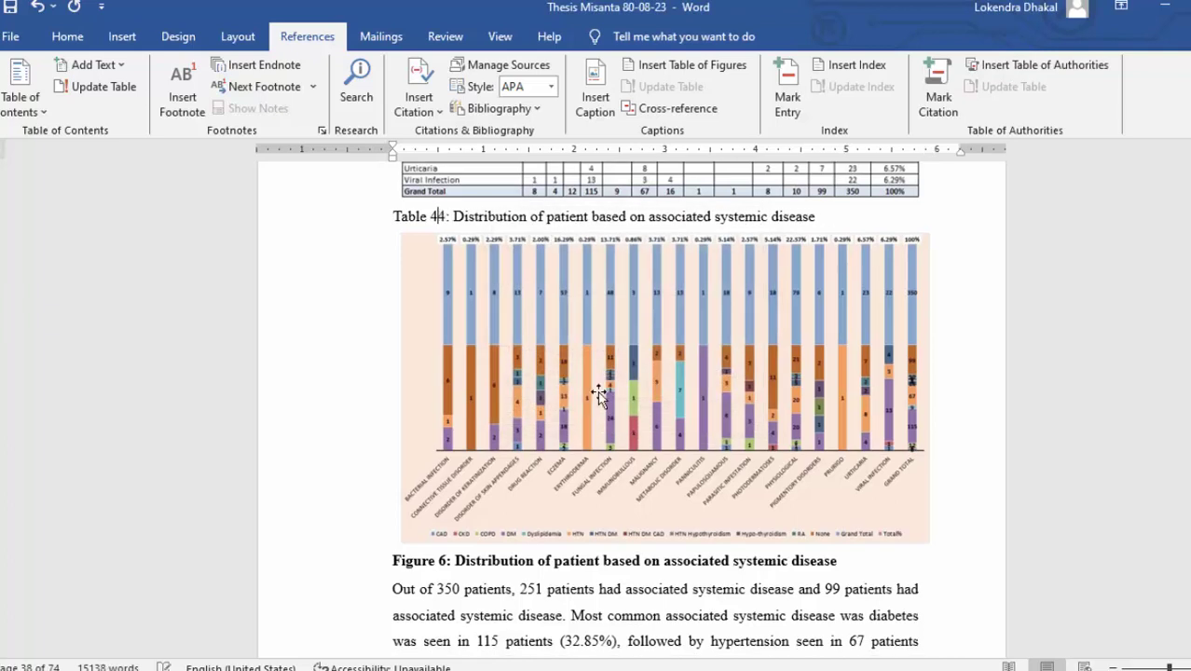
key(Delete)
key(Delete)
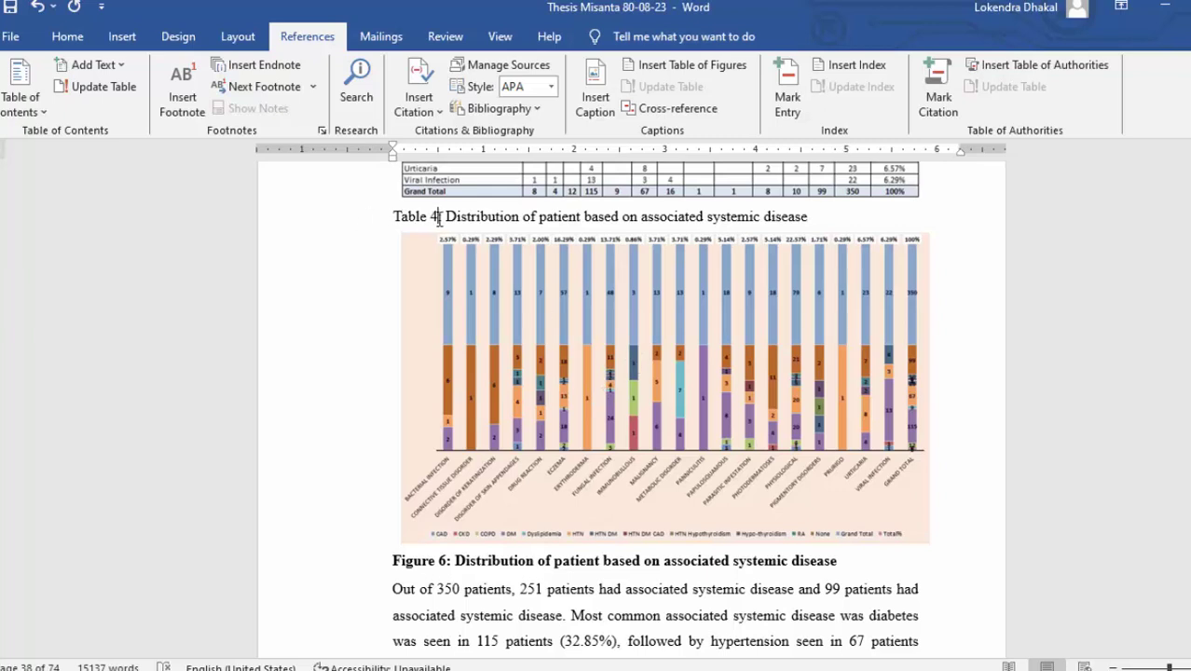
- Turn on Bold in the Caption style through Modify Style
click(80, 37)
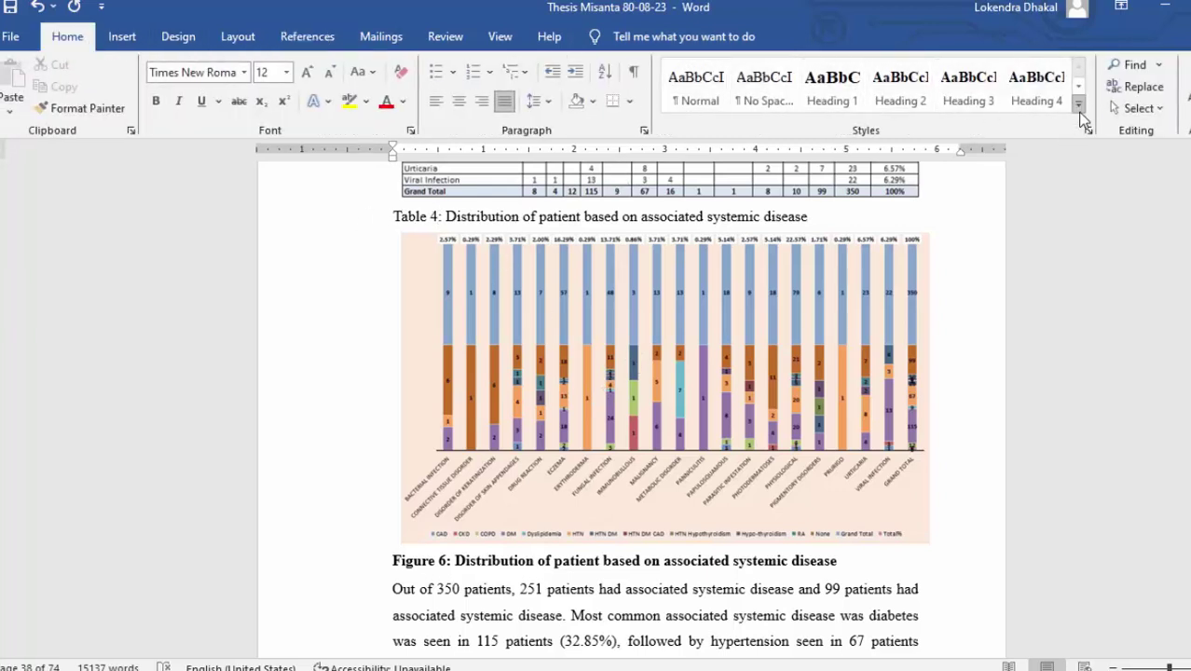
click(1078, 107)
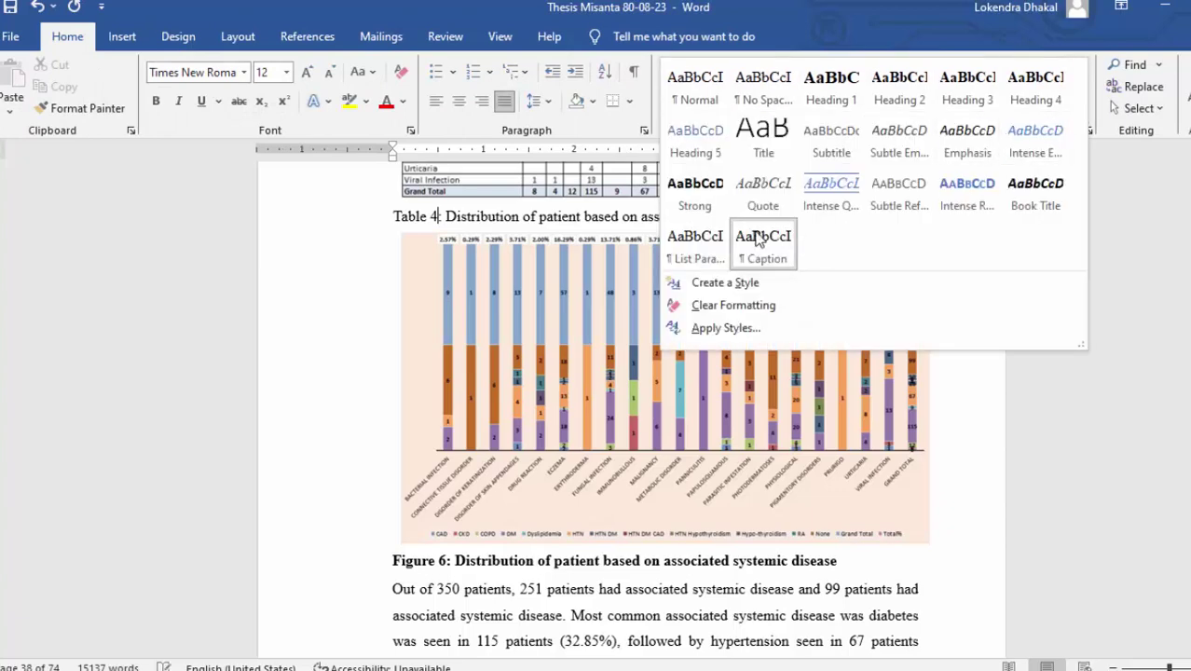
right_click(759, 239)
click(783, 267)
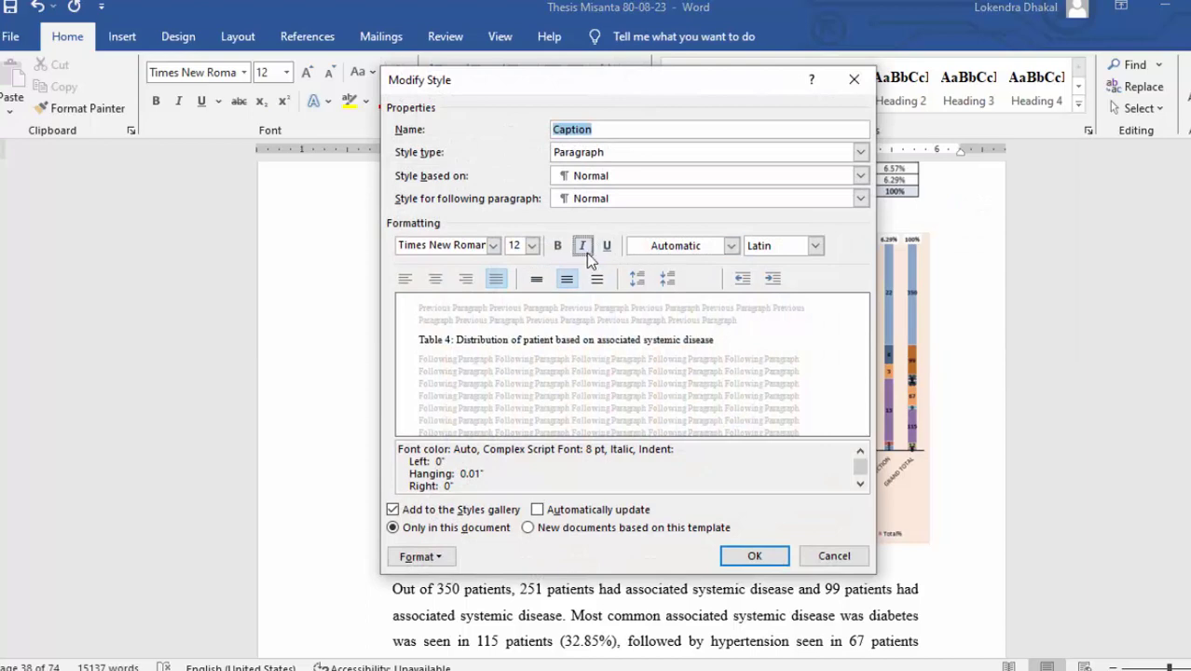
click(557, 245)
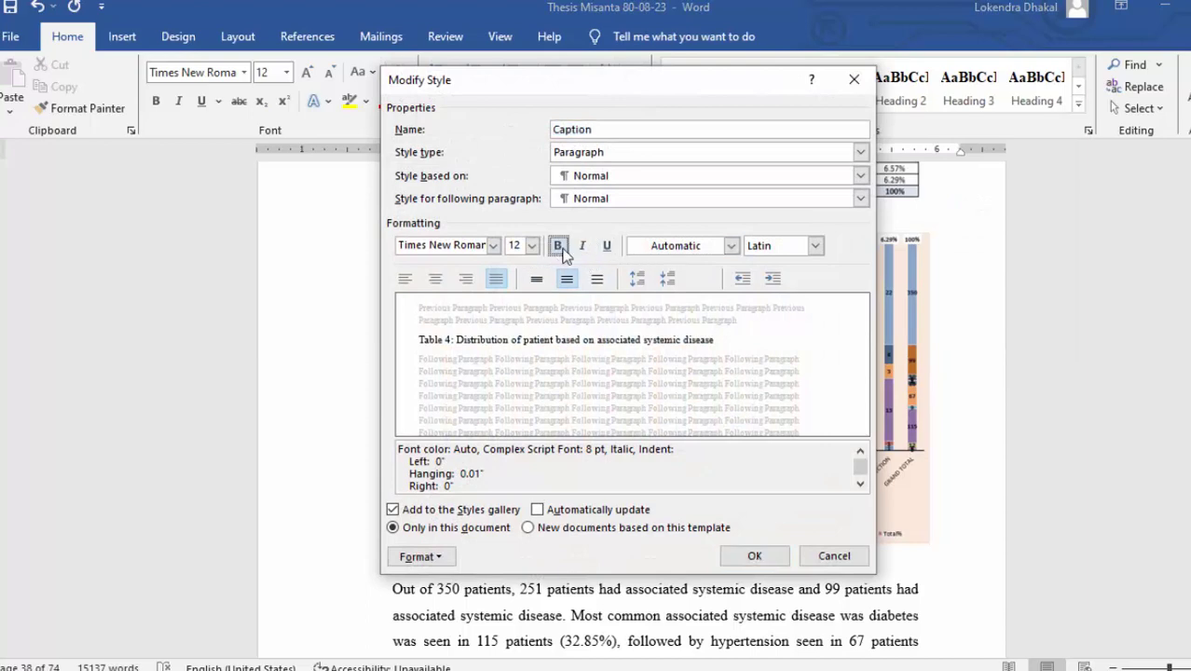
click(750, 555)
scroll(585, 358, up, 15)
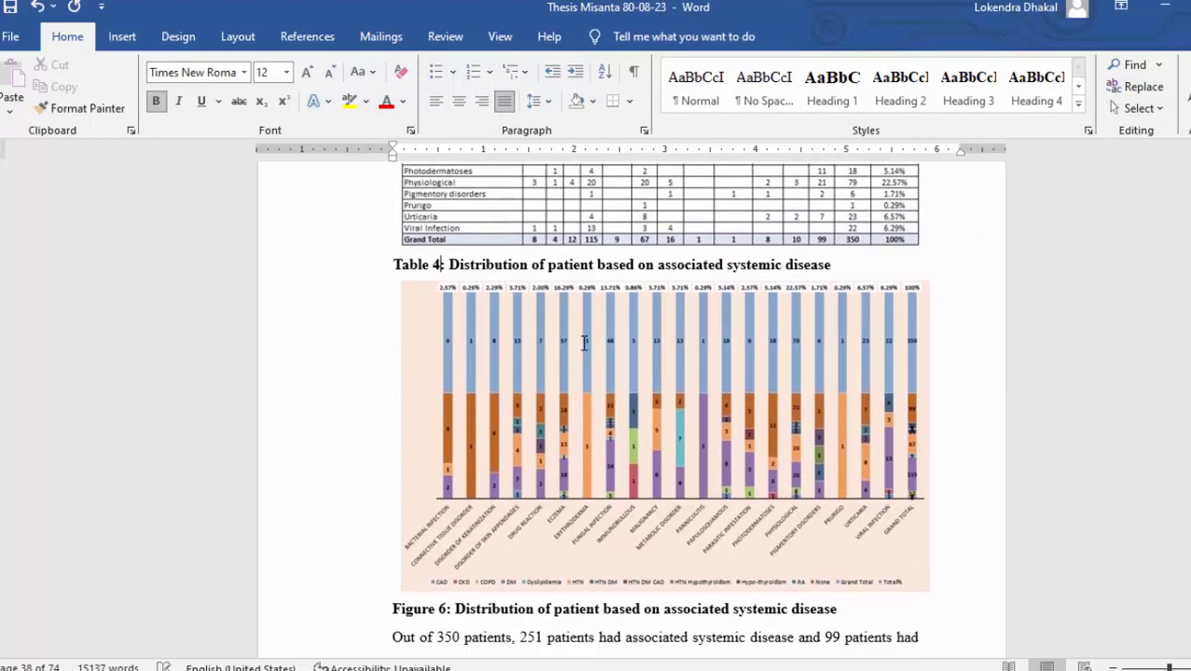
scroll(586, 334, up, 3)
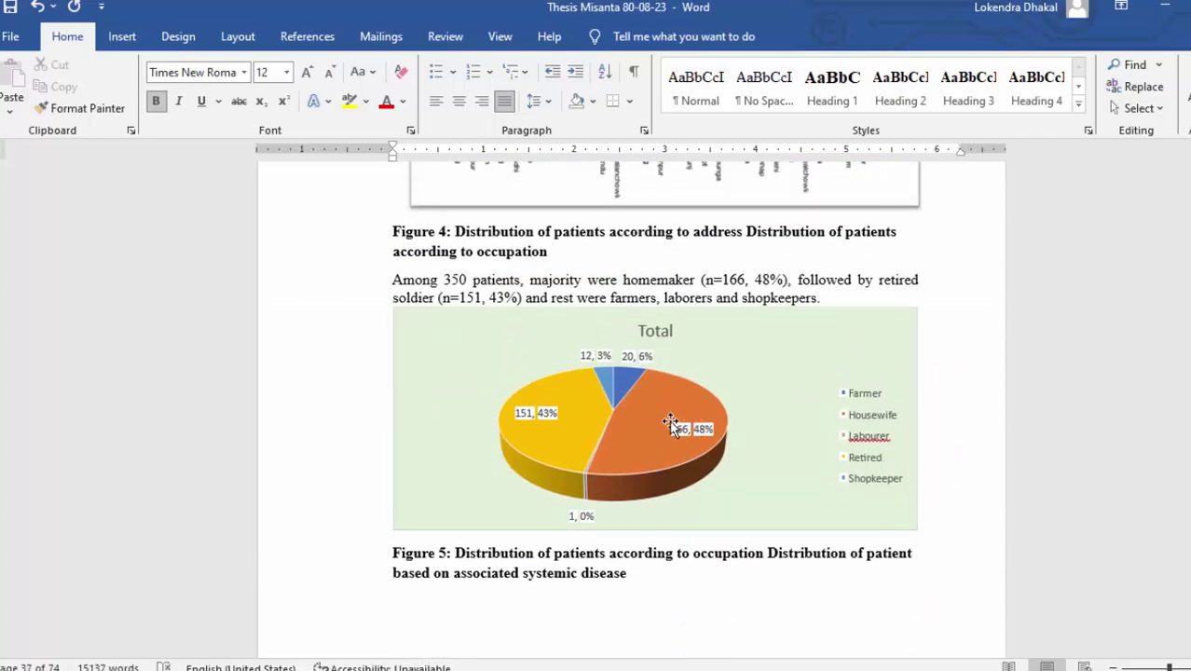
scroll(663, 414, down, 2)
scroll(657, 333, down, 4)
- Insert an automatic Table 5 caption on the pruritus table and delete the duplicate 'Table 5' text
scroll(657, 327, down, 6)
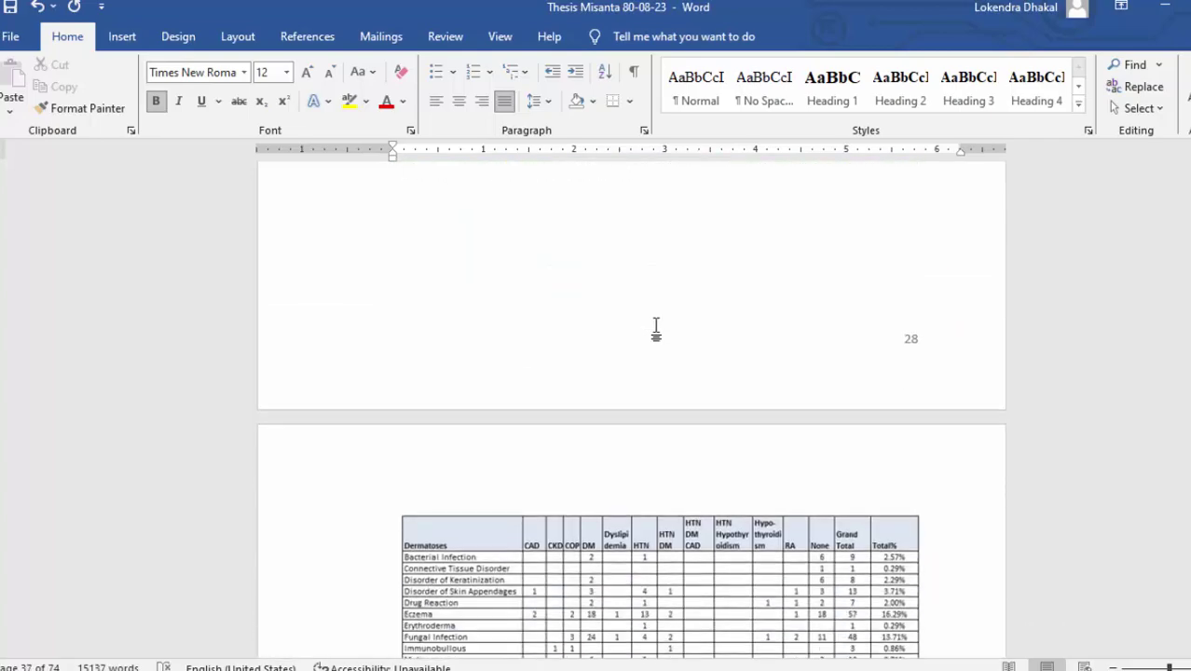
scroll(657, 323, down, 7)
scroll(658, 323, down, 5)
scroll(658, 324, down, 12)
scroll(658, 324, down, 12)
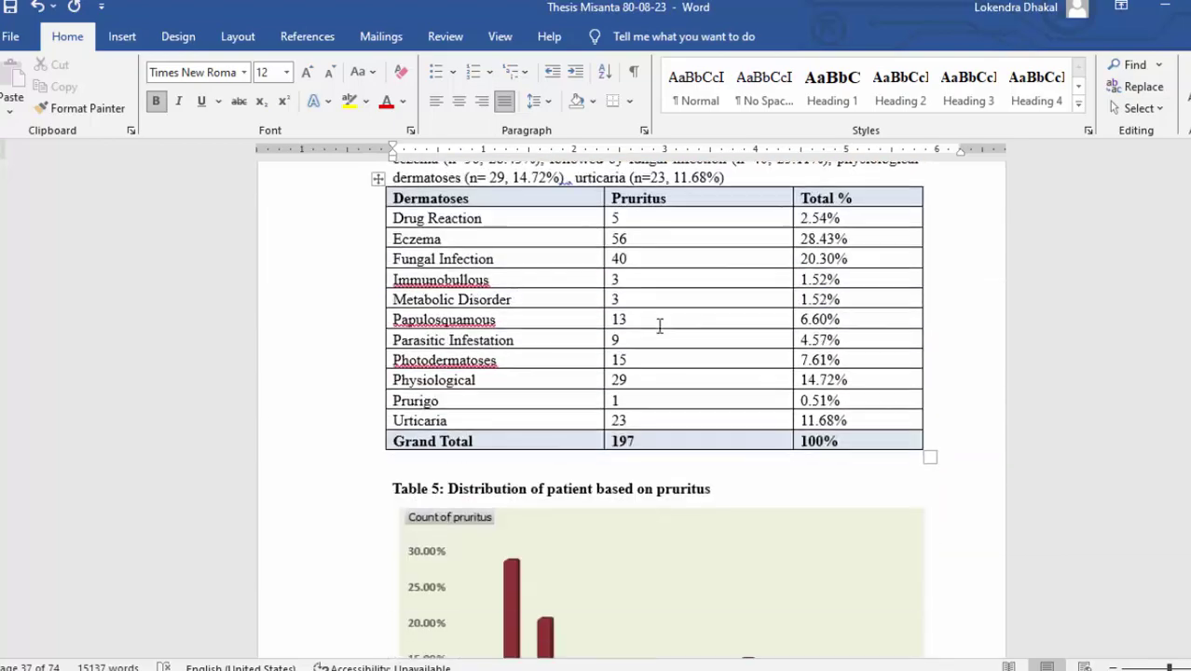
scroll(659, 326, down, 2)
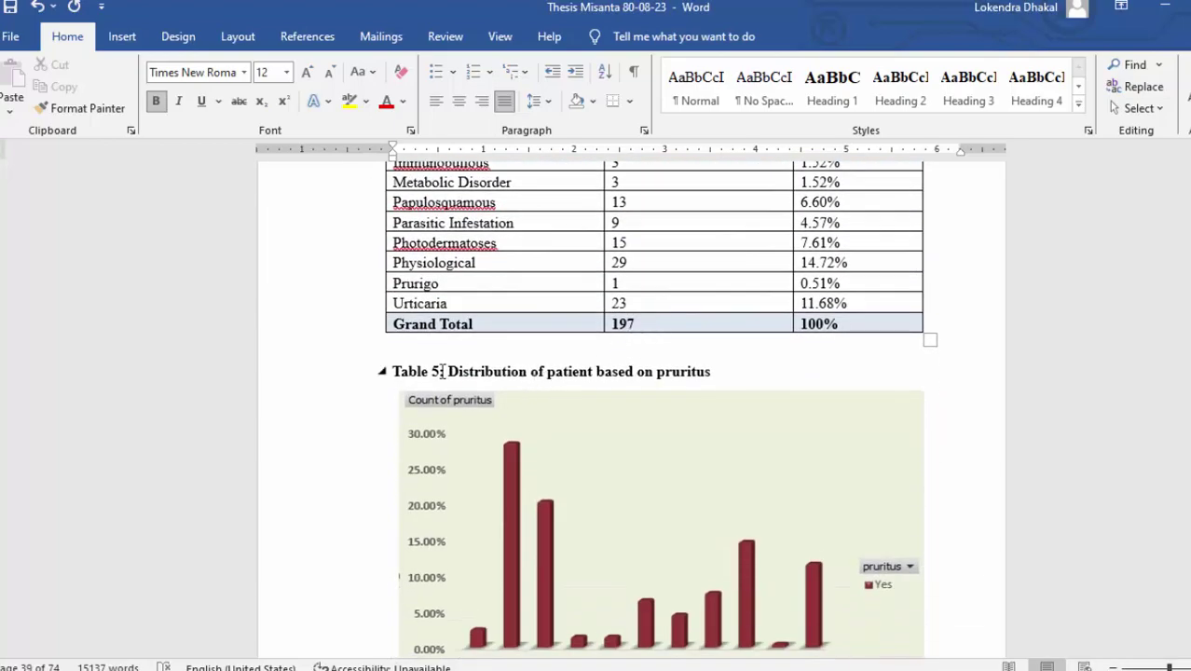
click(396, 369)
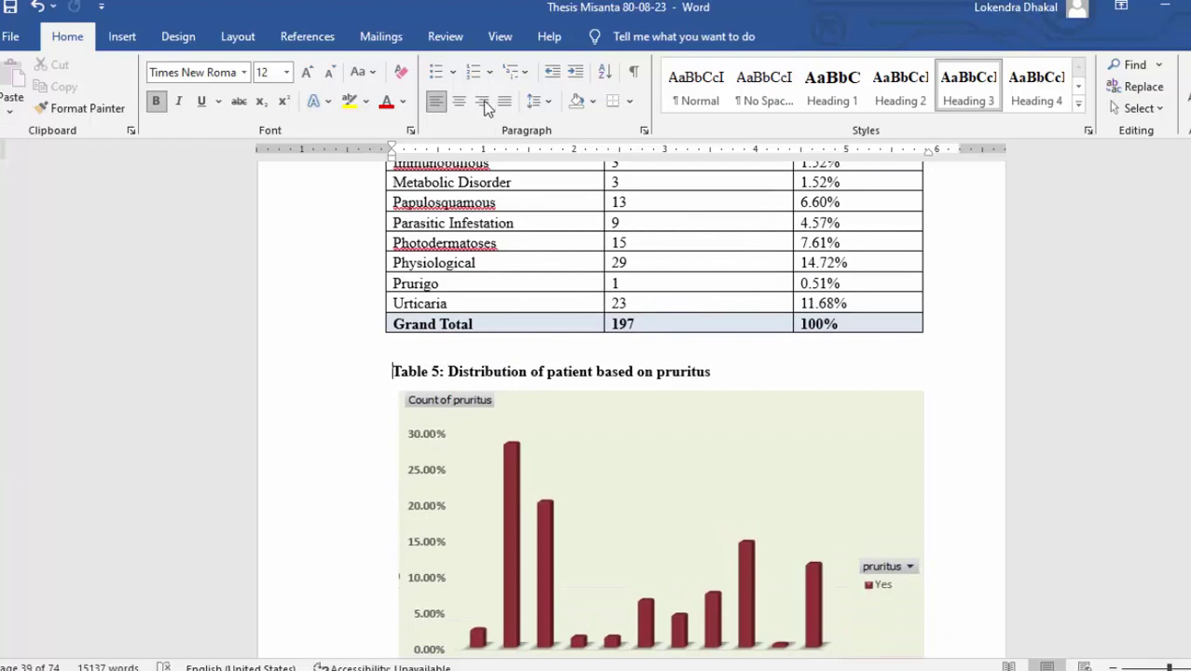
click(300, 38)
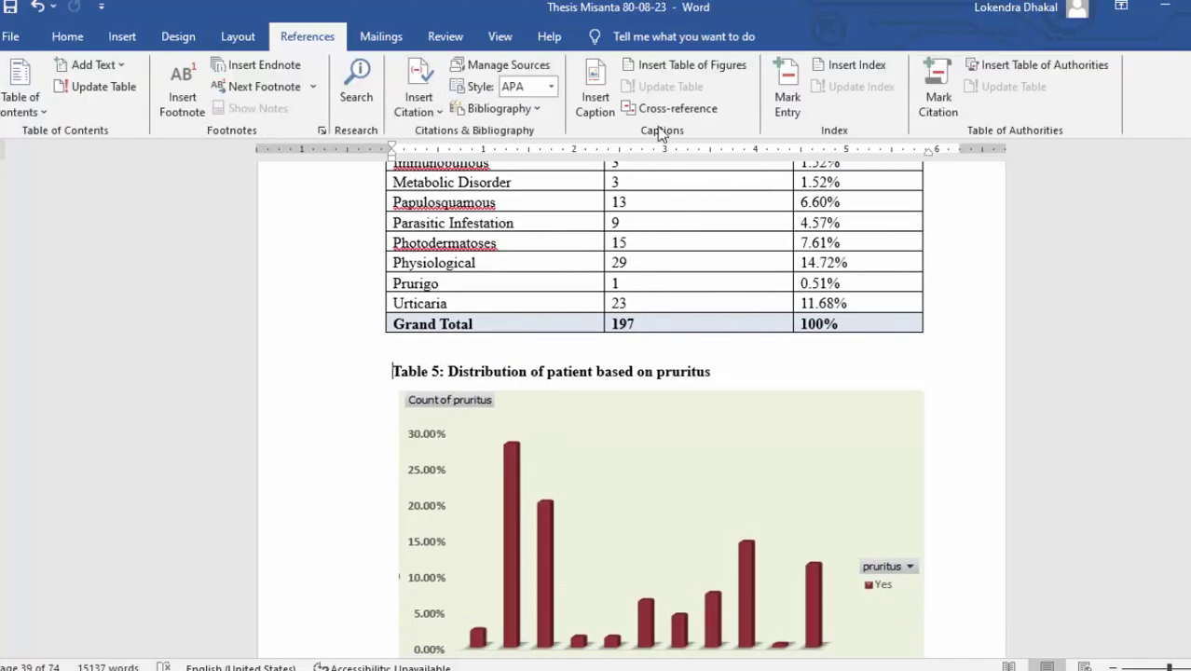
click(594, 98)
click(639, 415)
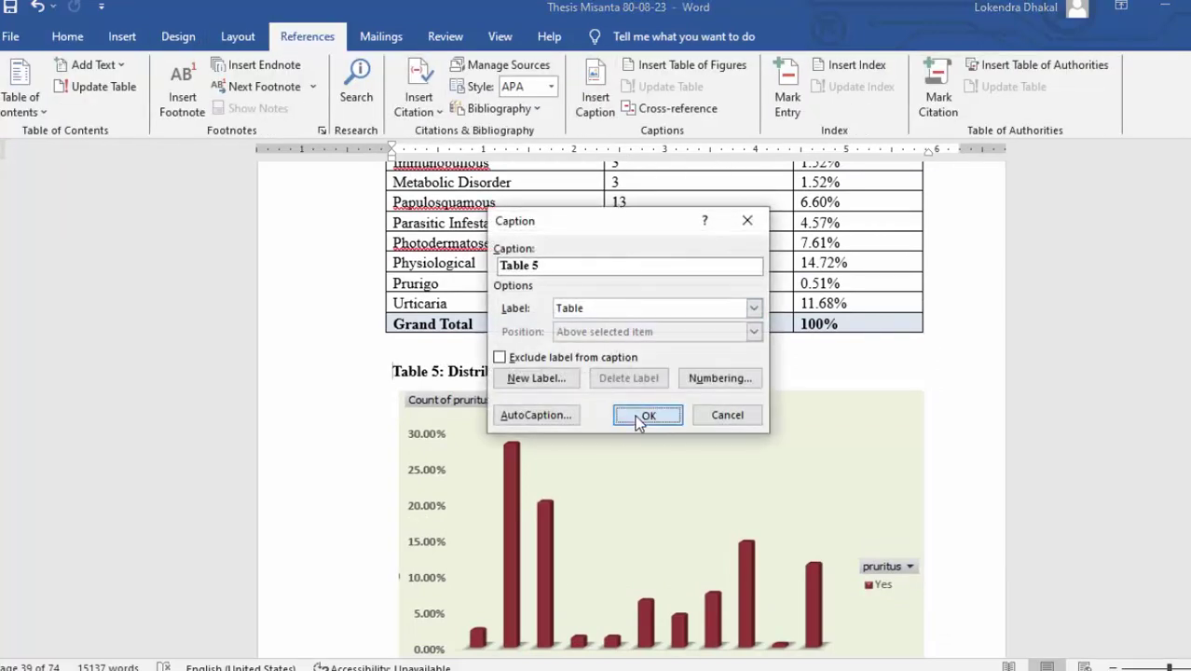
key(Delete)
key(Delete)
key(Delete)
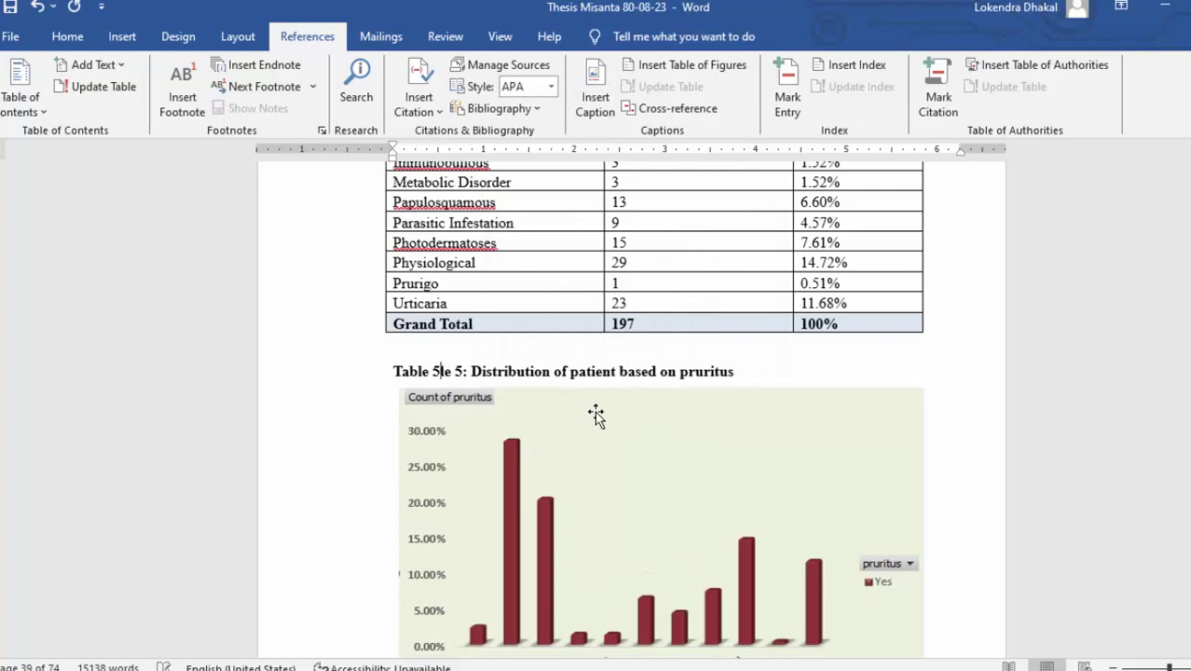
key(Delete)
key(Delete)
key(Delete)
key(Delete)
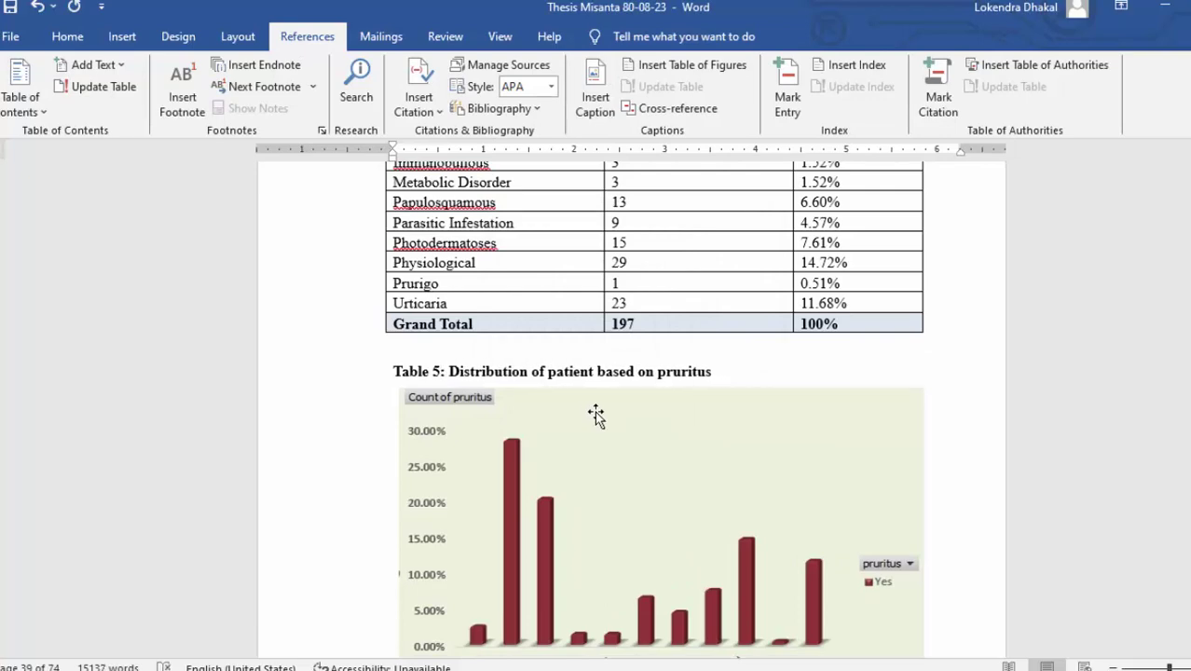
scroll(540, 403, down, 3)
scroll(540, 402, down, 3)
- Make the smoking and geriatric dermatoses caption read only 'Table 6', deleting the leftover Table 7 label
scroll(540, 401, down, 5)
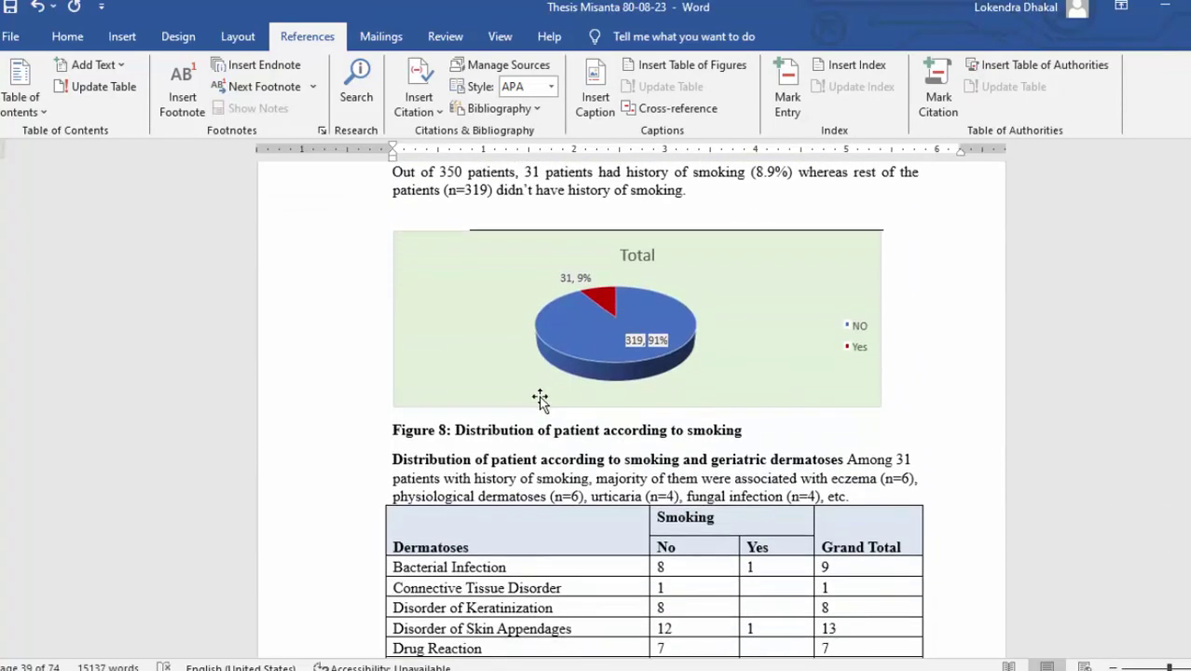
scroll(540, 400, down, 5)
scroll(539, 399, down, 4)
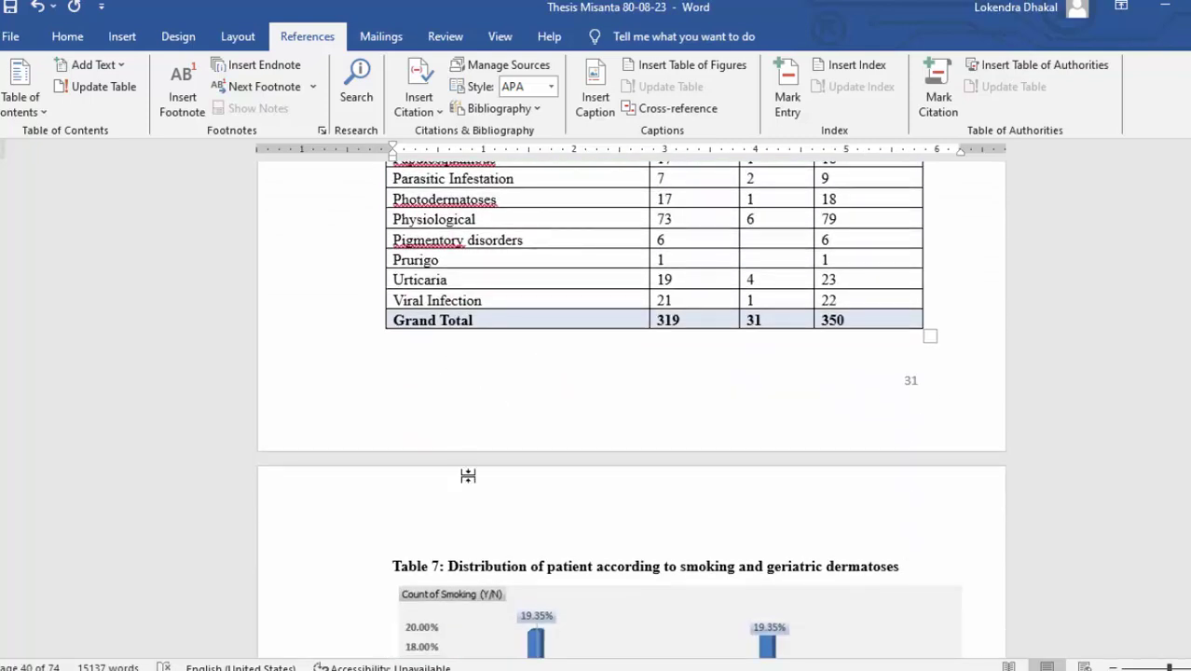
click(392, 565)
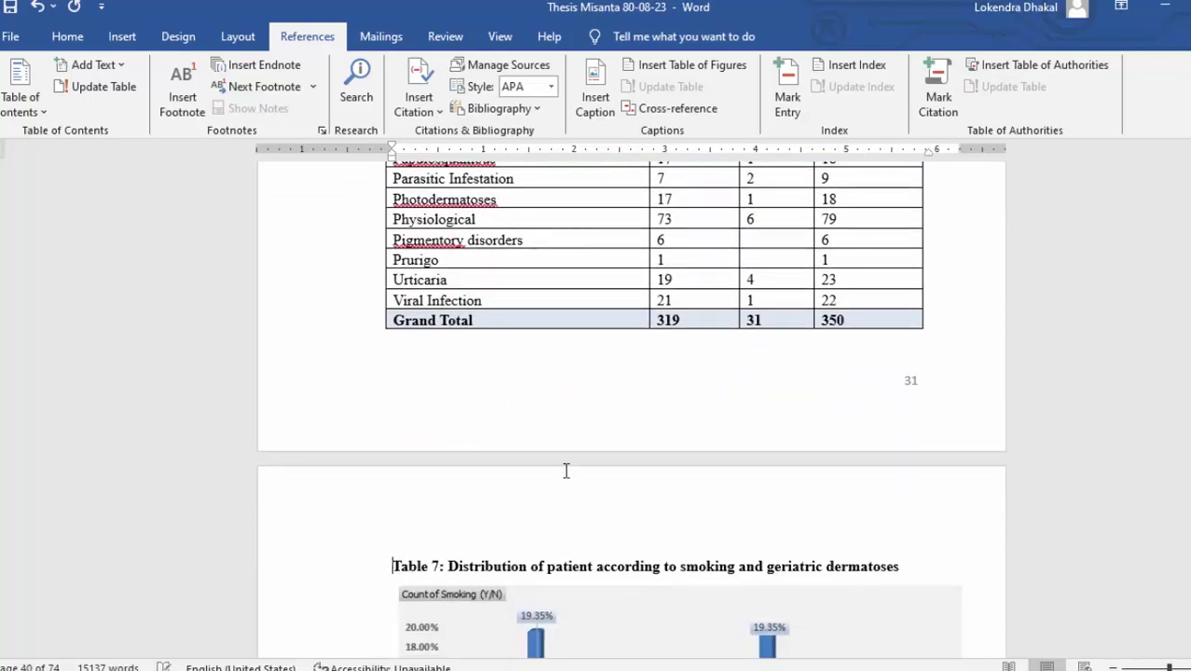
click(594, 100)
click(646, 414)
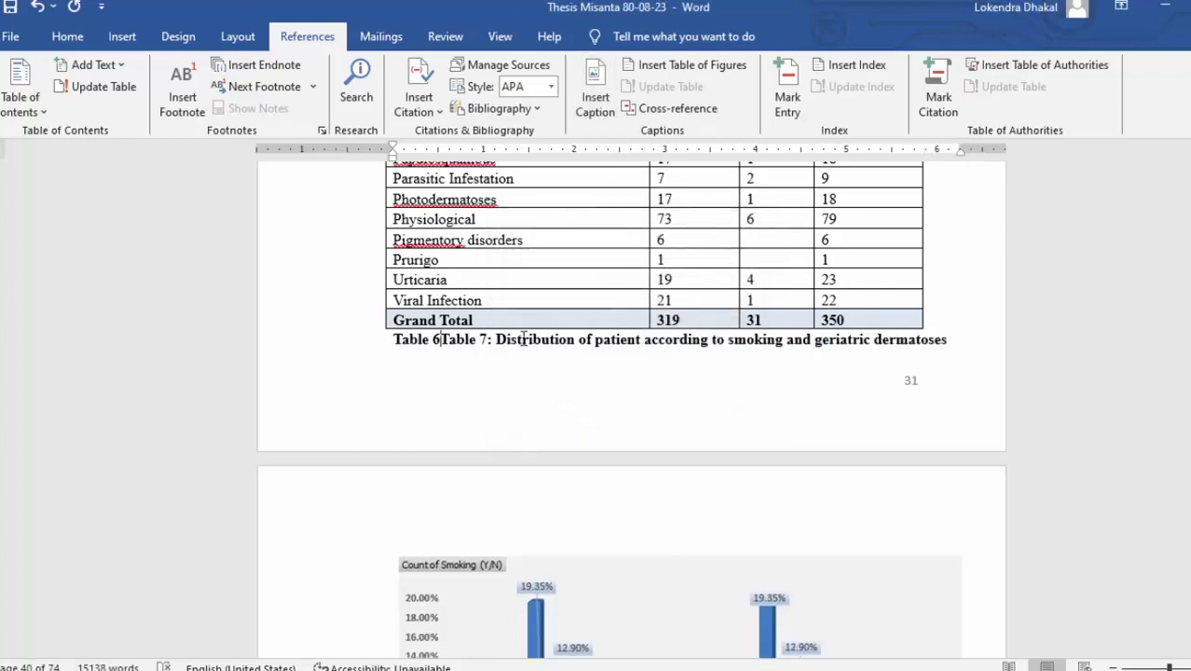
key(Delete)
key(Delete)
key(Delete)
key(Delete)
key(Delete)
key(Delete)
key(Delete)
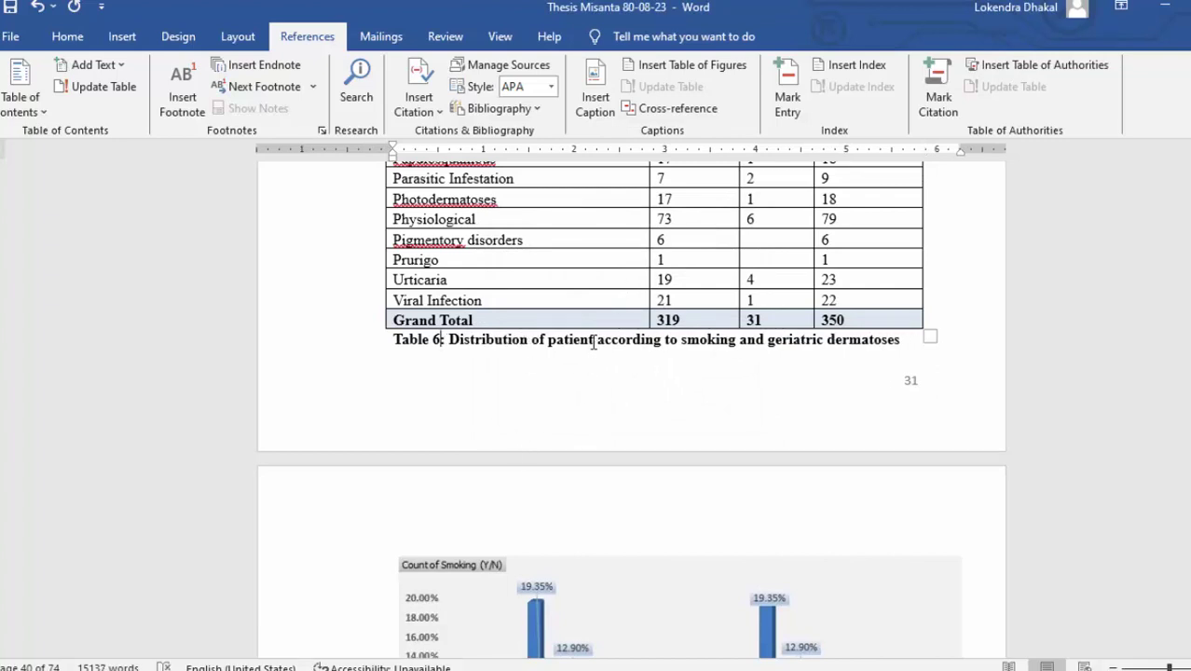
key(ctrl+g)
text(10)
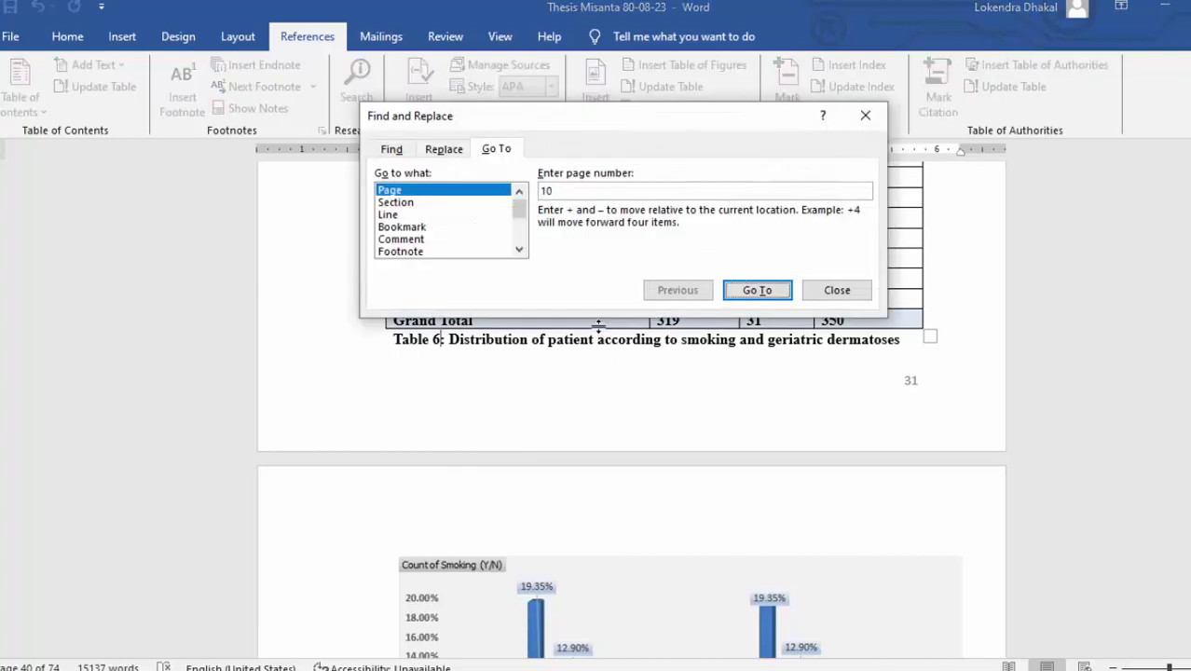
- Jump to page 10, close Find and Replace, and scroll back up to the LIST OF TABLES page
key(Return)
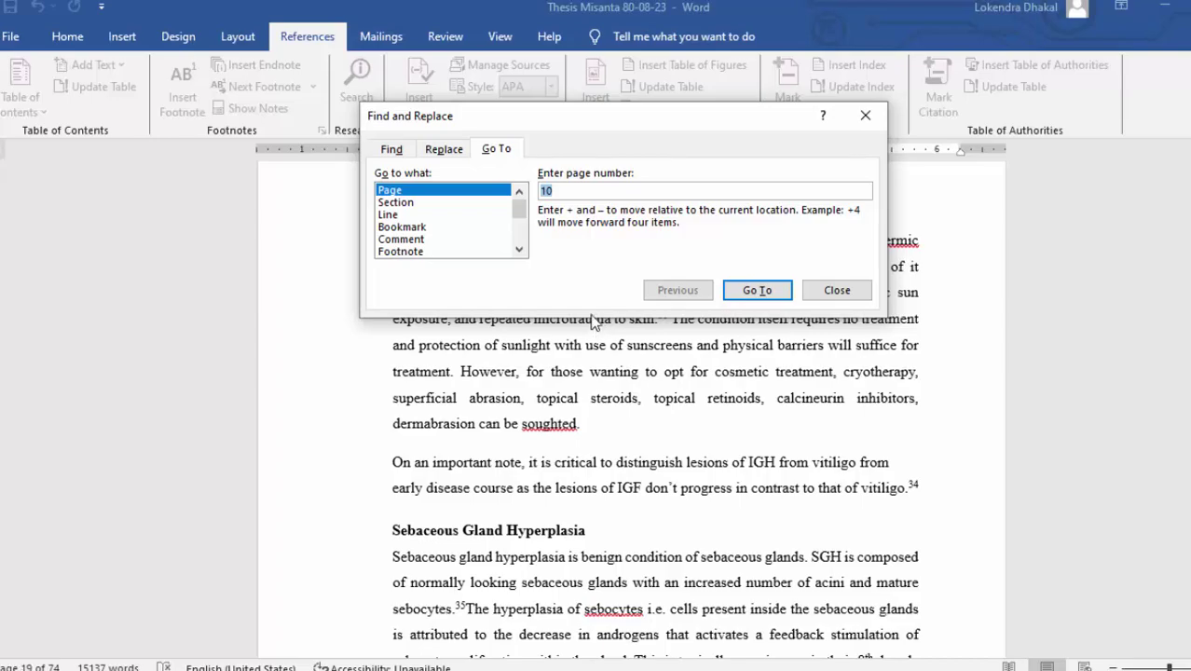
click(836, 289)
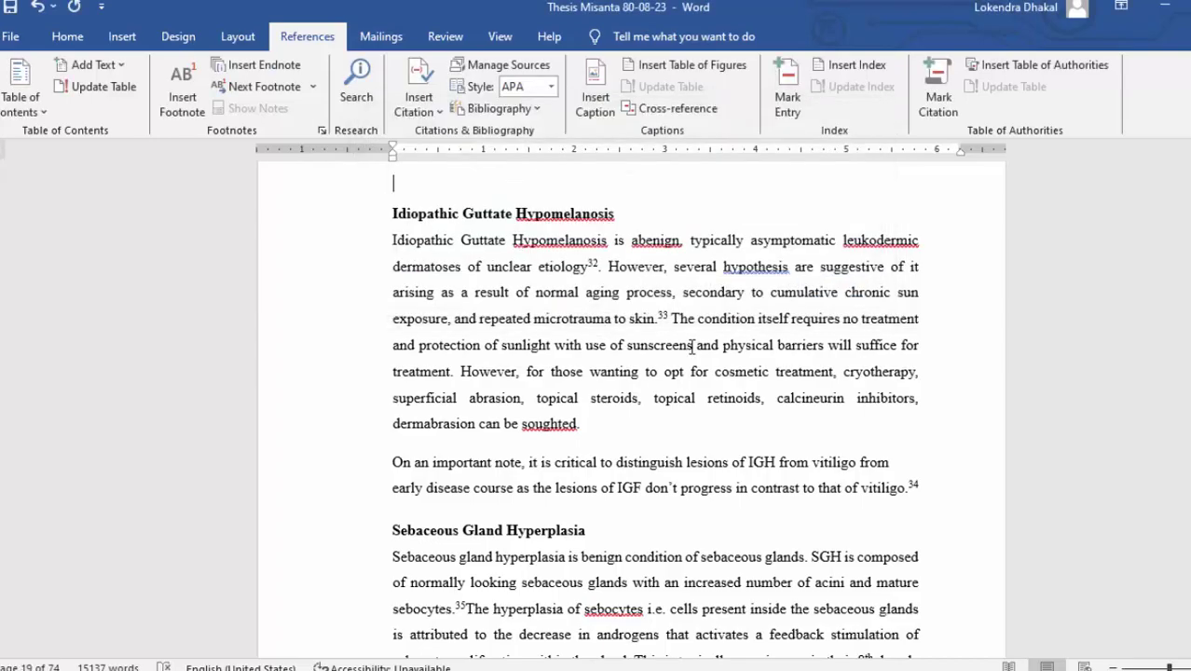
scroll(693, 346, up, 5)
scroll(690, 346, up, 5)
scroll(685, 345, up, 5)
scroll(679, 346, up, 5)
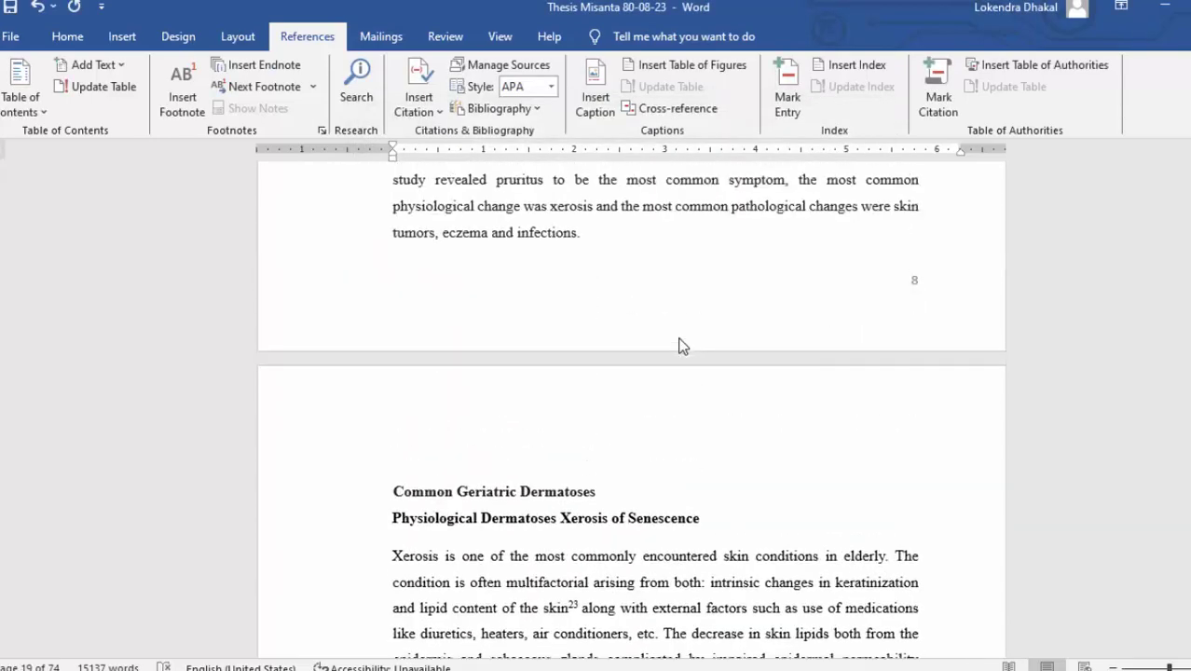
scroll(679, 346, up, 5)
scroll(677, 340, up, 5)
scroll(676, 331, up, 5)
scroll(673, 321, up, 5)
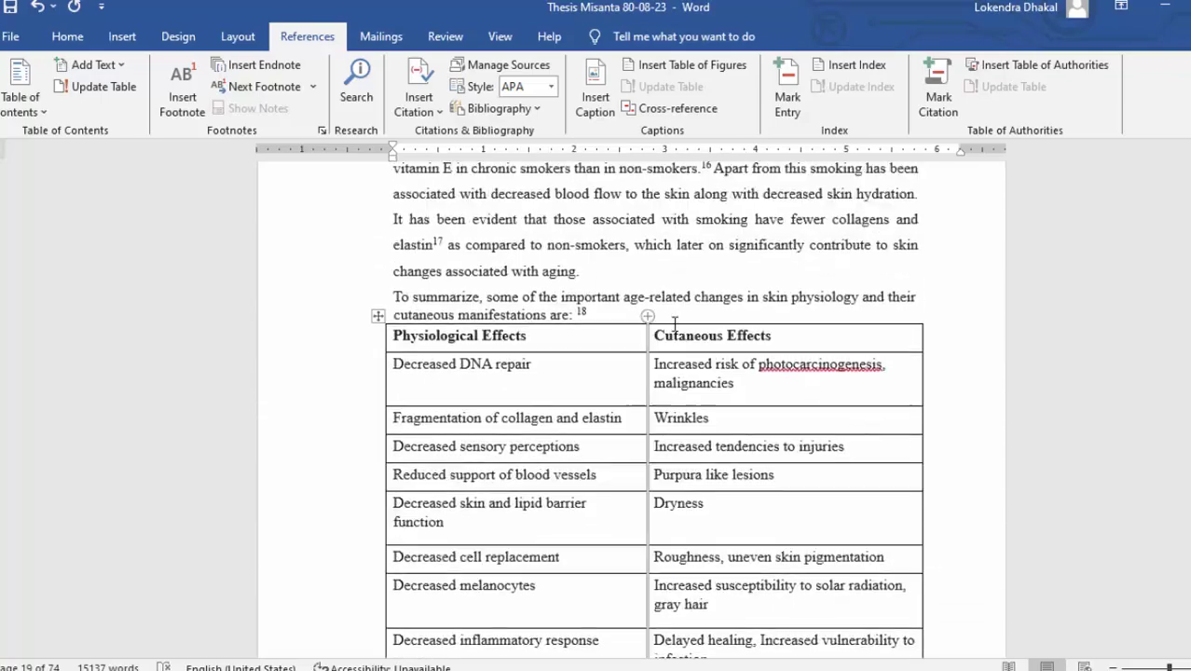
scroll(672, 322, up, 5)
scroll(671, 321, up, 5)
scroll(669, 321, up, 5)
scroll(667, 320, up, 5)
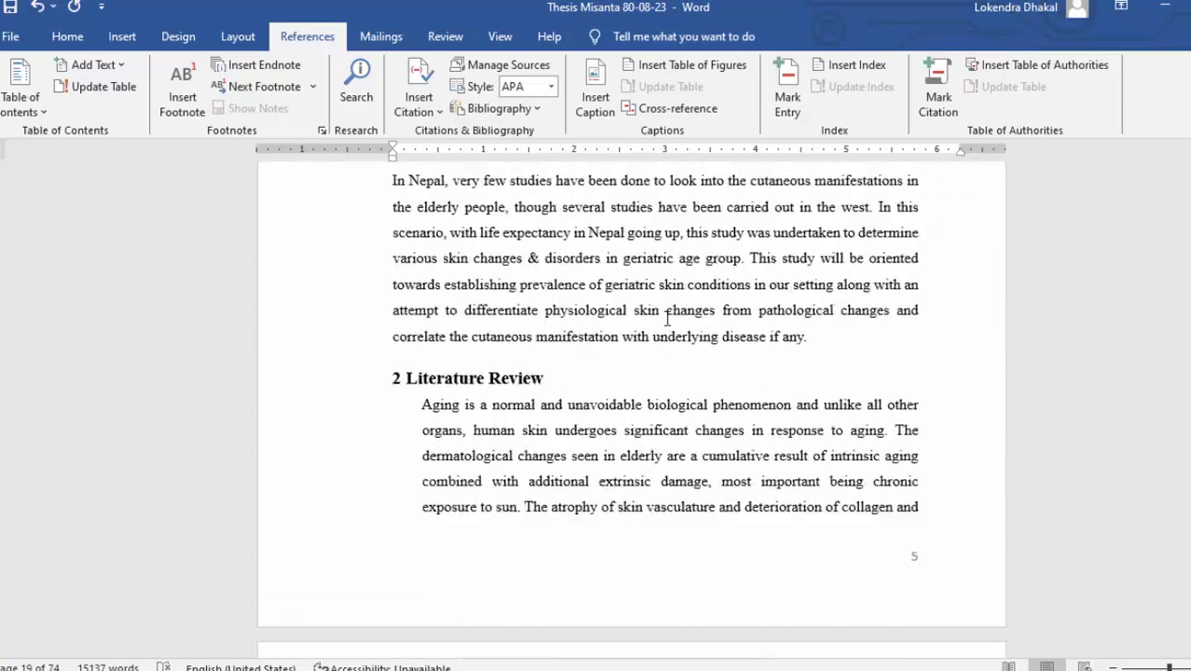
scroll(666, 319, up, 5)
scroll(663, 318, up, 5)
scroll(660, 315, up, 5)
scroll(655, 311, up, 5)
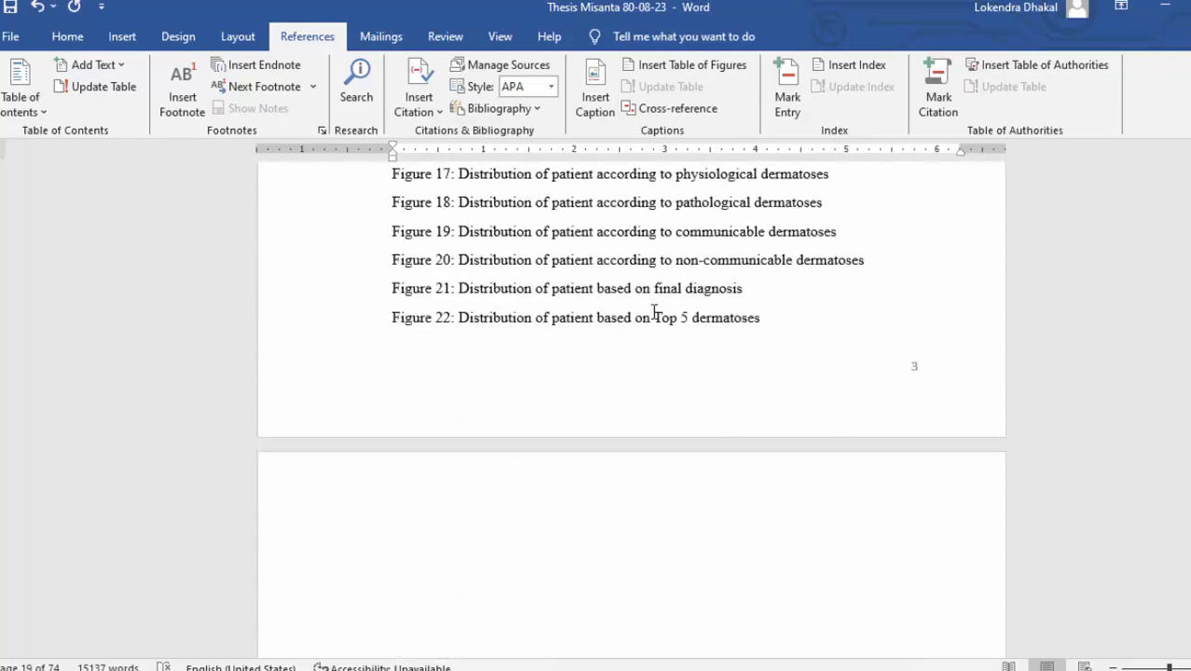
scroll(653, 311, up, 5)
scroll(647, 311, up, 5)
scroll(646, 311, up, 5)
scroll(646, 308, up, 5)
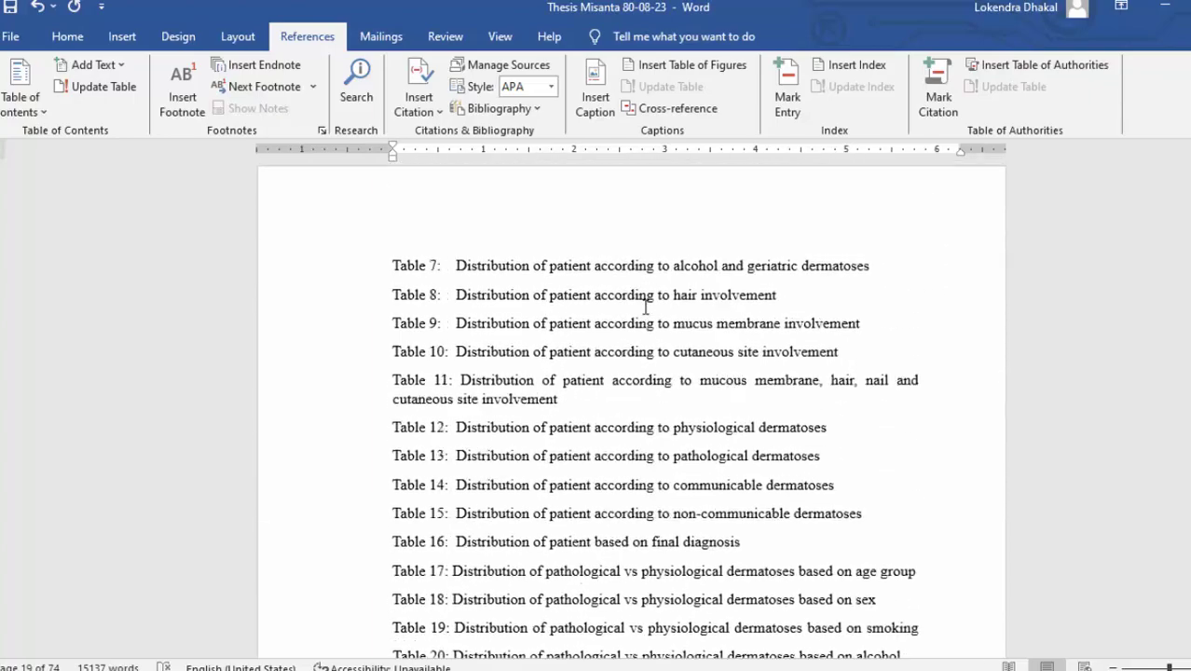
scroll(643, 306, up, 5)
scroll(633, 303, up, 5)
scroll(614, 296, down, 3)
scroll(614, 259, down, 3)
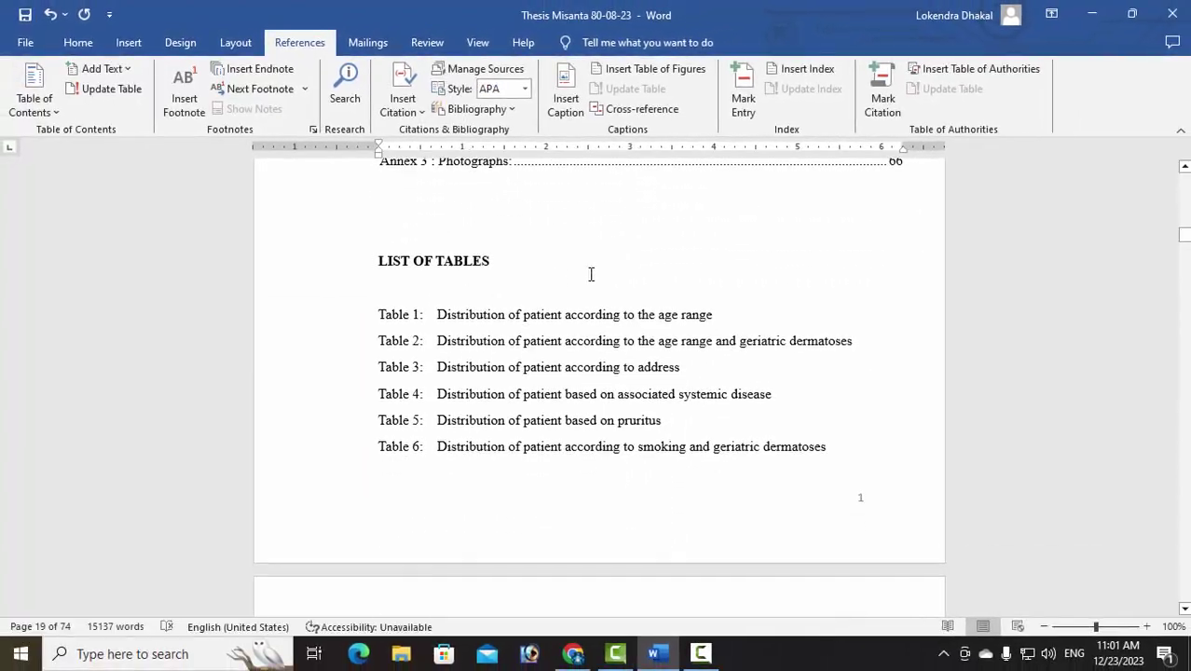
- Add an empty line directly beneath the LIST OF TABLES heading
click(559, 278)
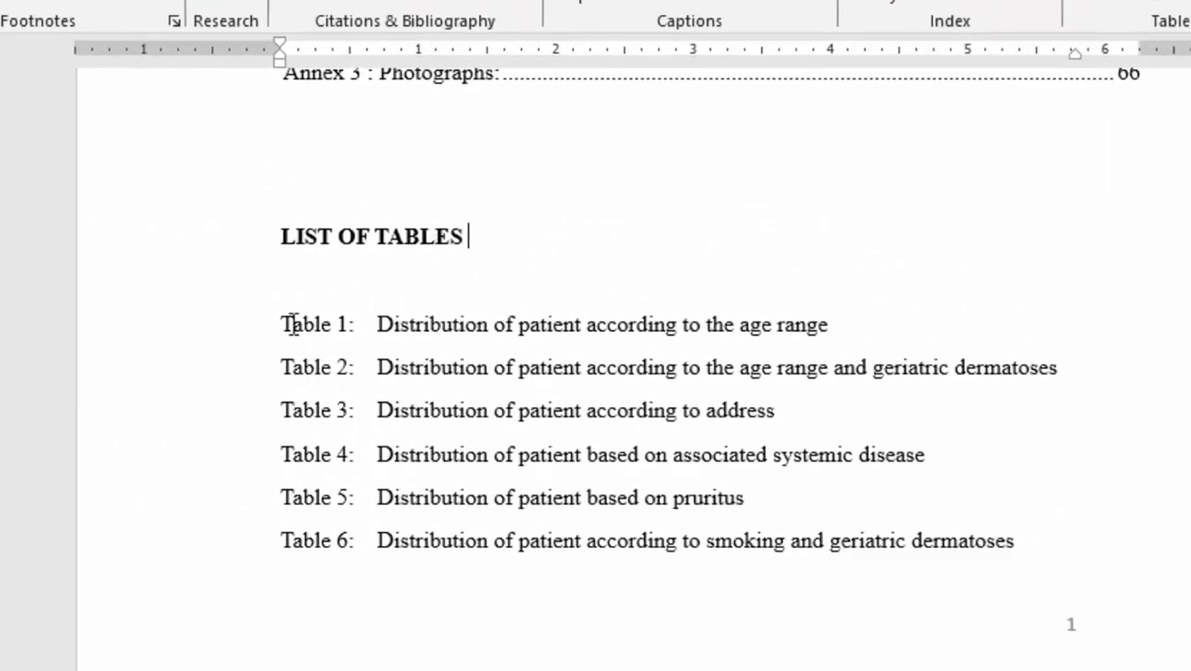
key(Return)
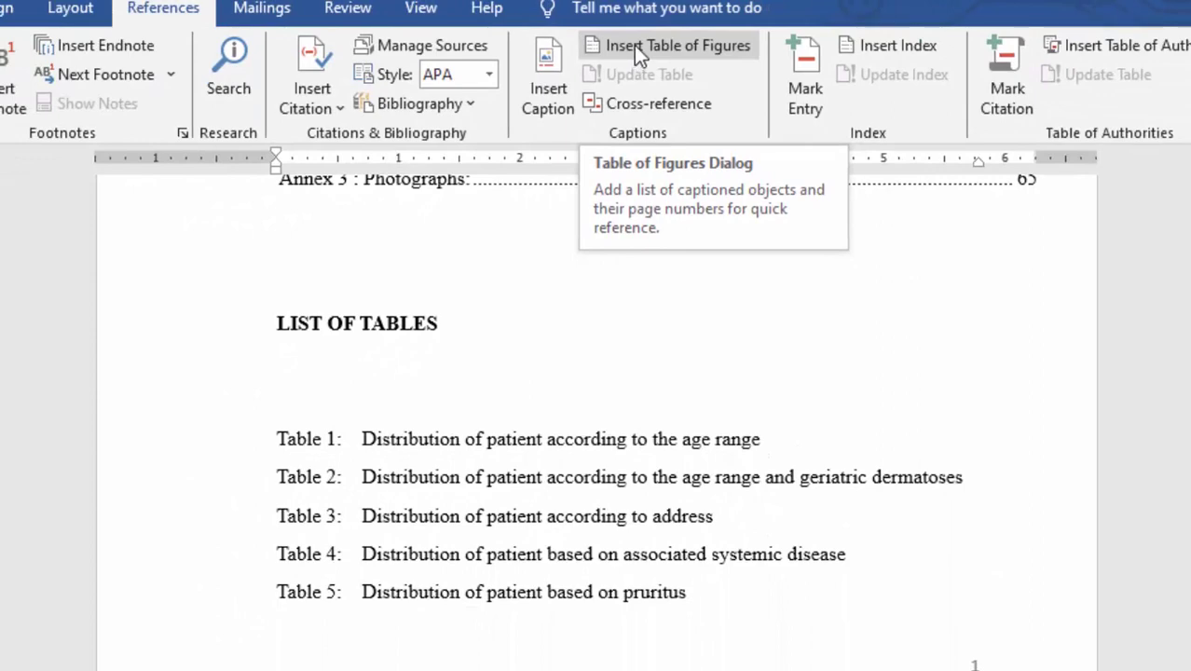
- Start a Table of Figures that lists captions labelled Table, keeping default options
click(642, 44)
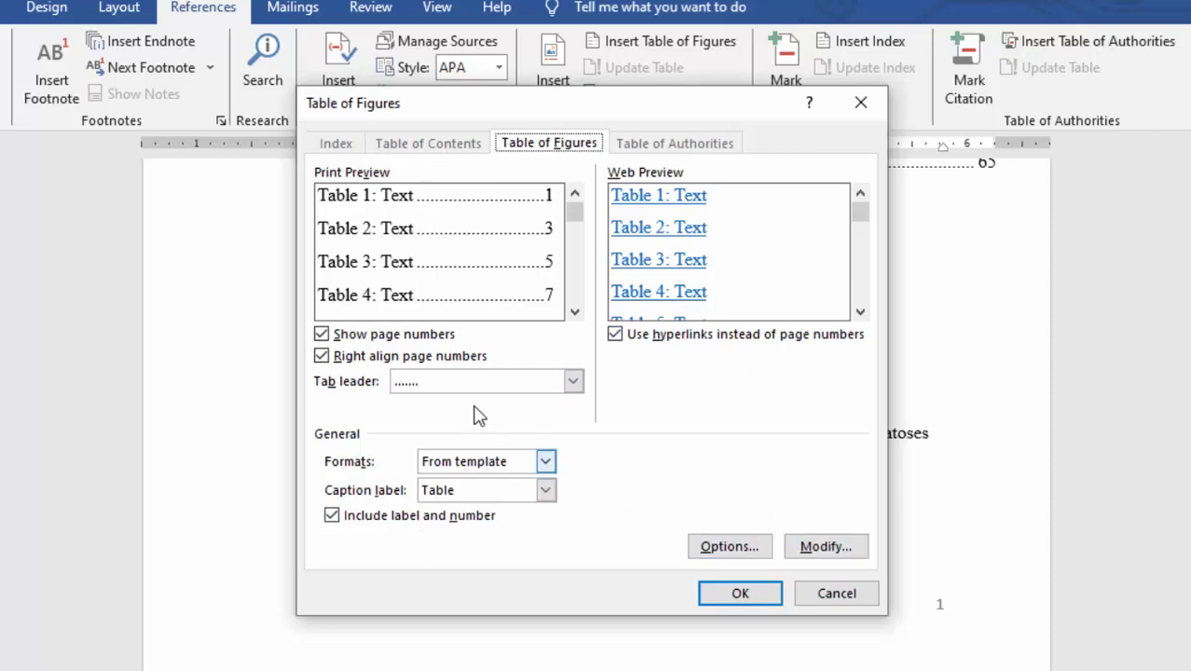
click(546, 494)
click(545, 494)
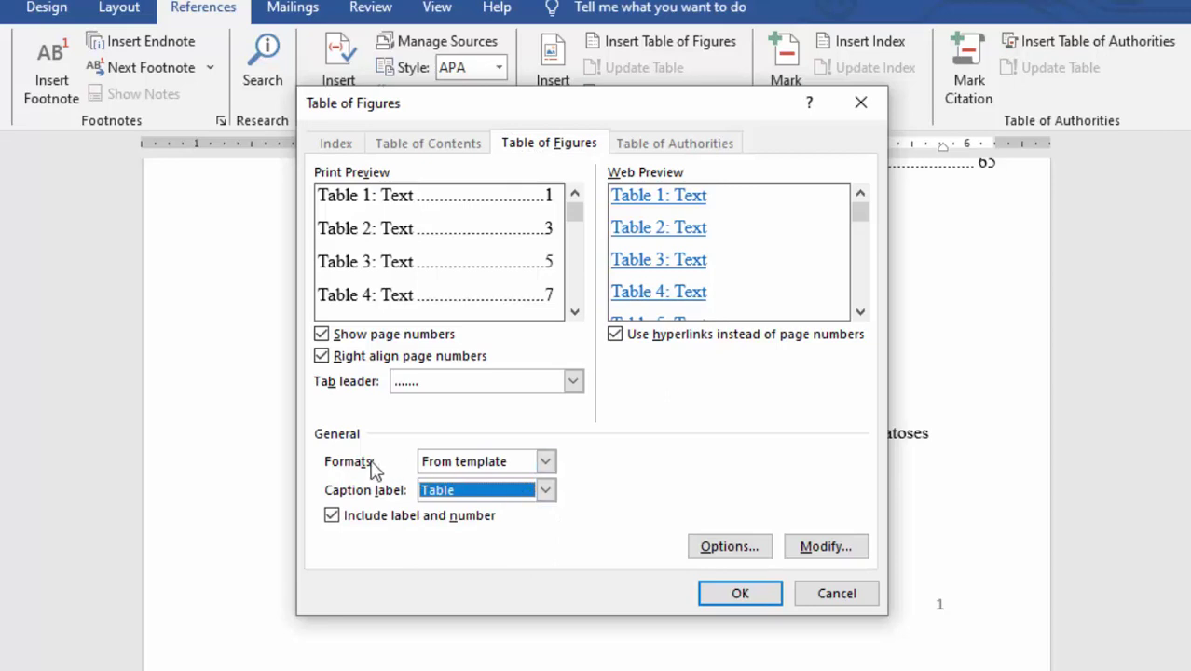
click(716, 548)
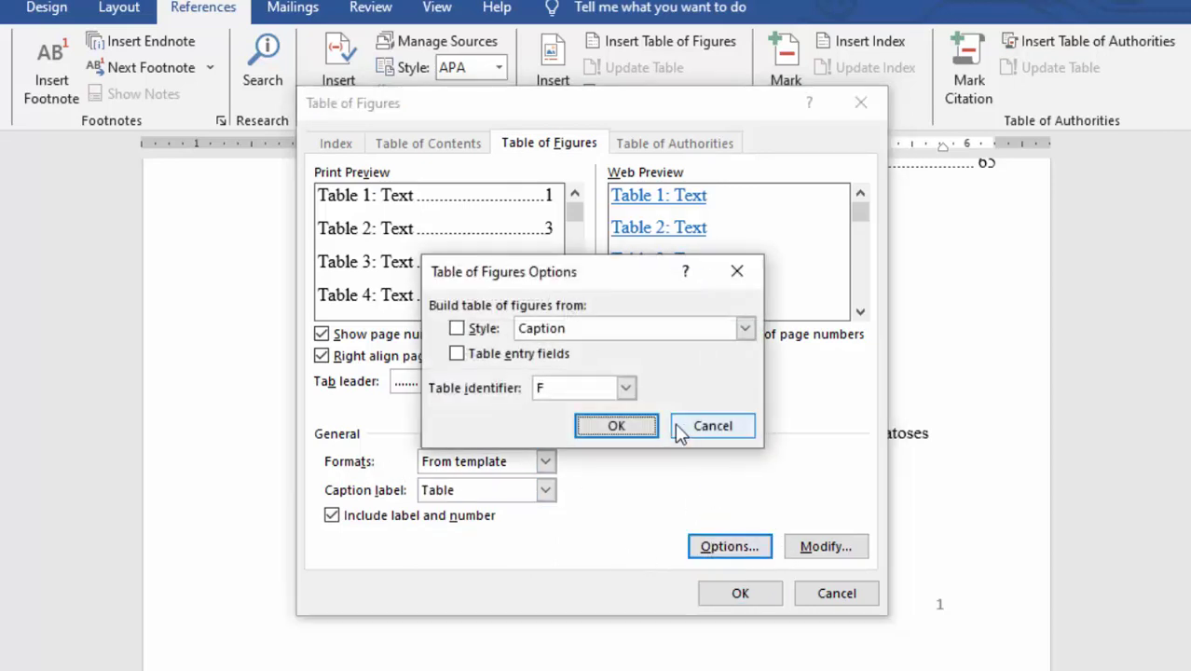
click(651, 430)
- Modify the Table of Figures style to use 1.5 line spacing
click(816, 549)
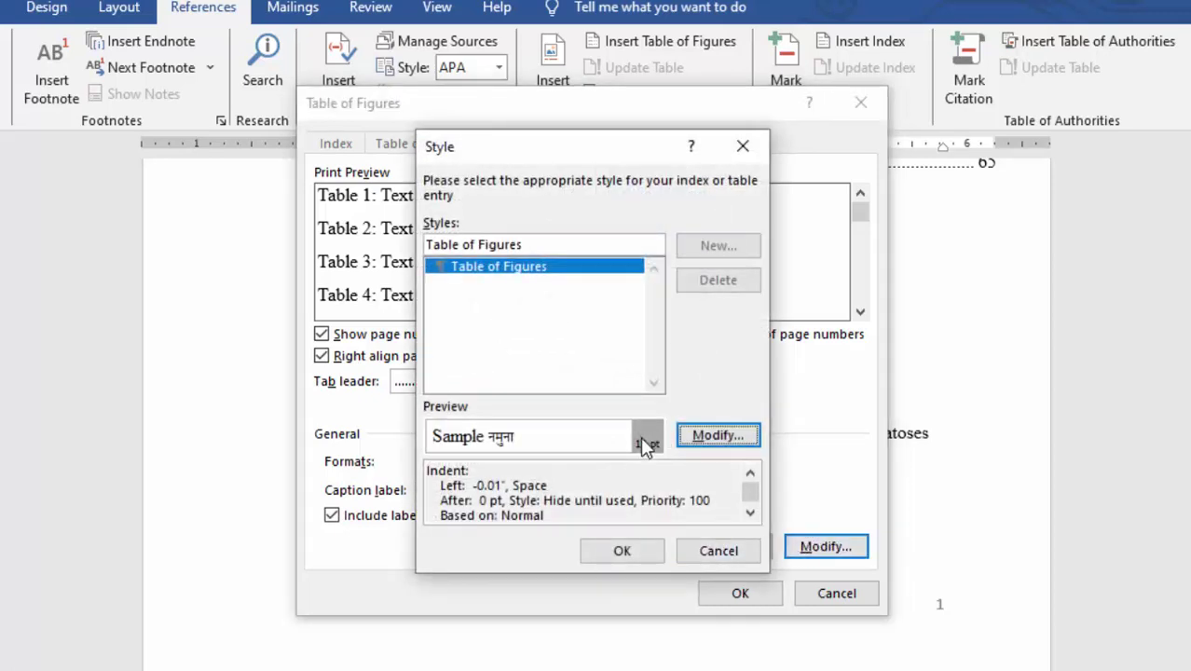
click(711, 437)
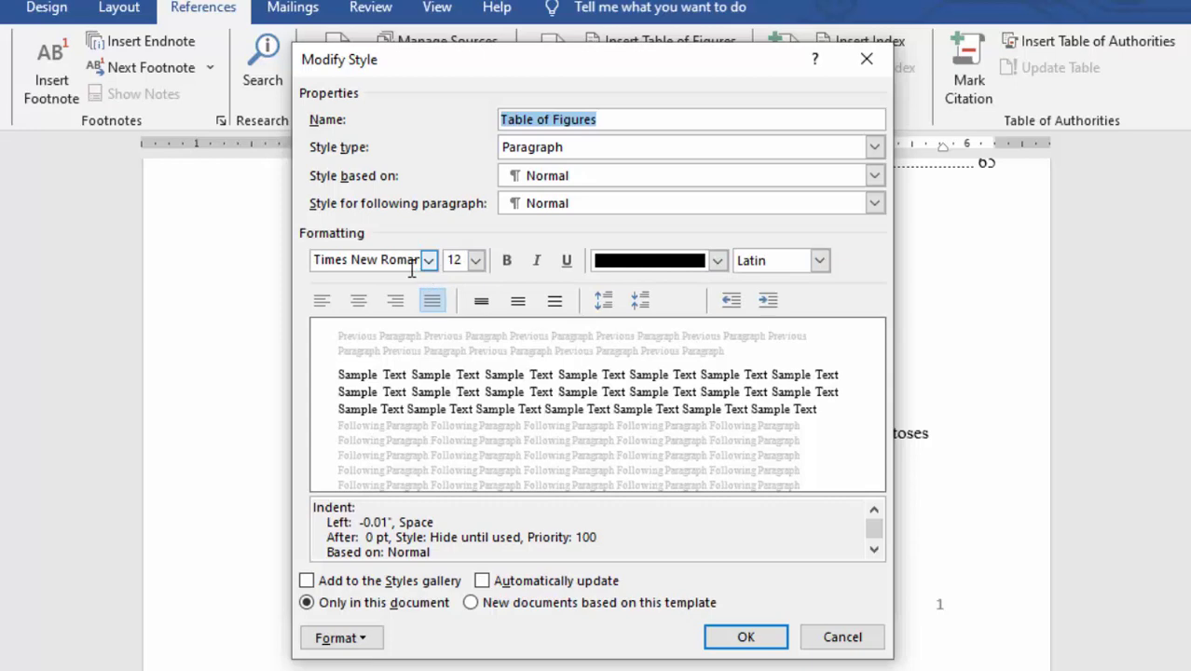
click(346, 638)
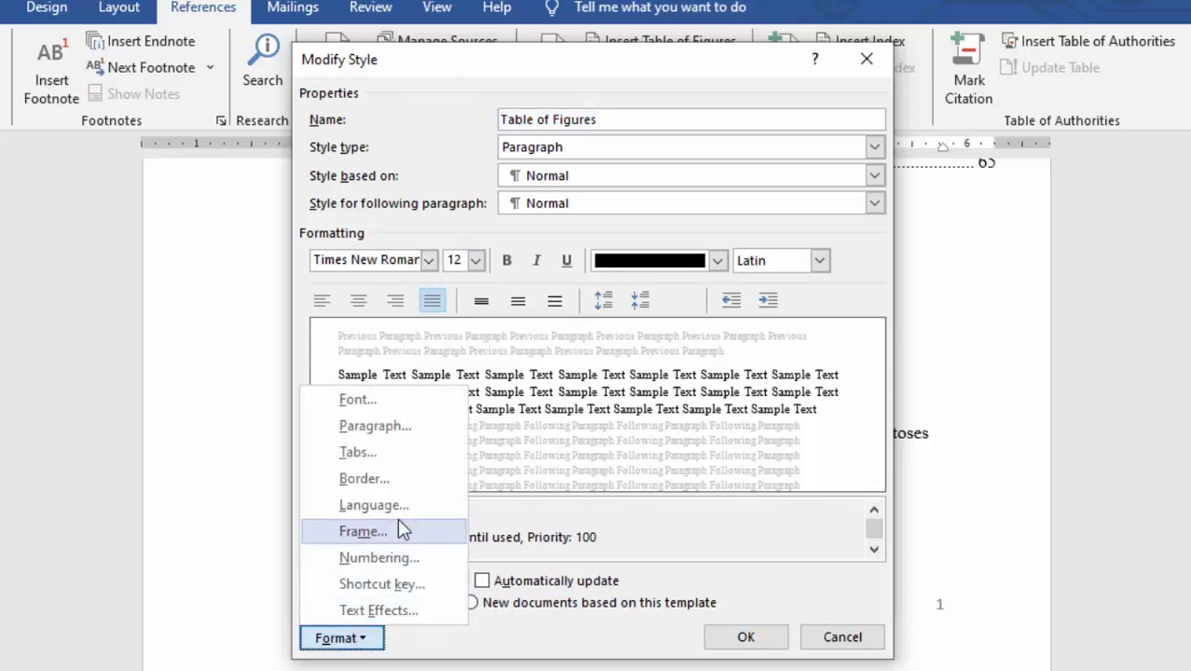
click(395, 431)
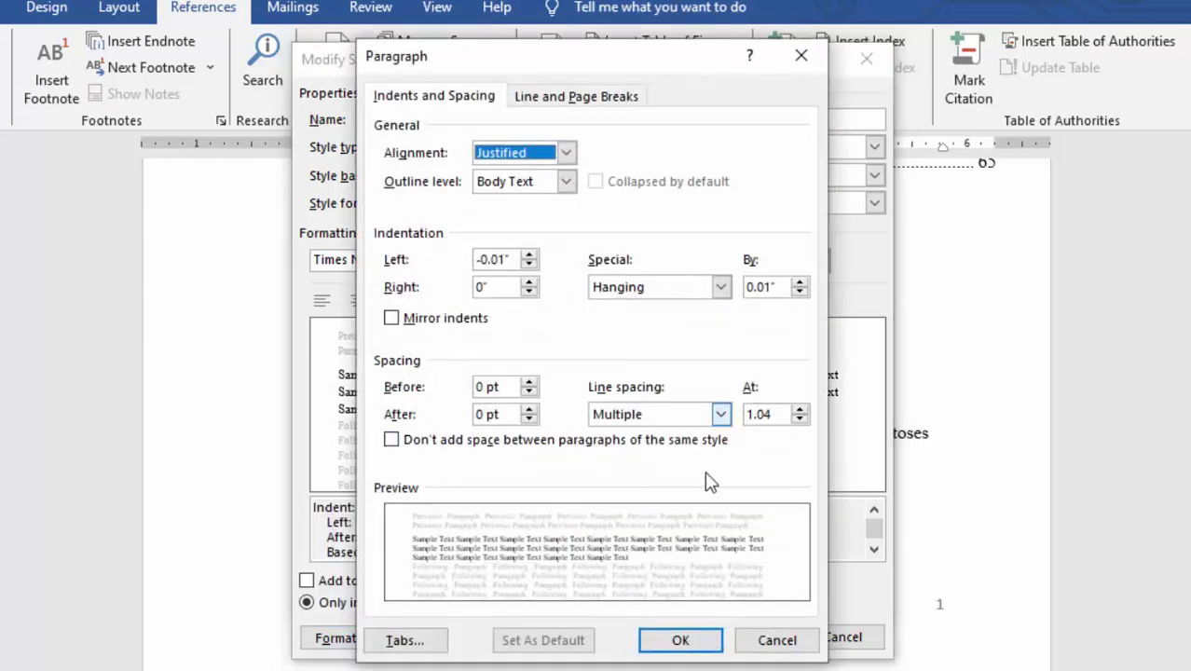
click(720, 413)
click(663, 451)
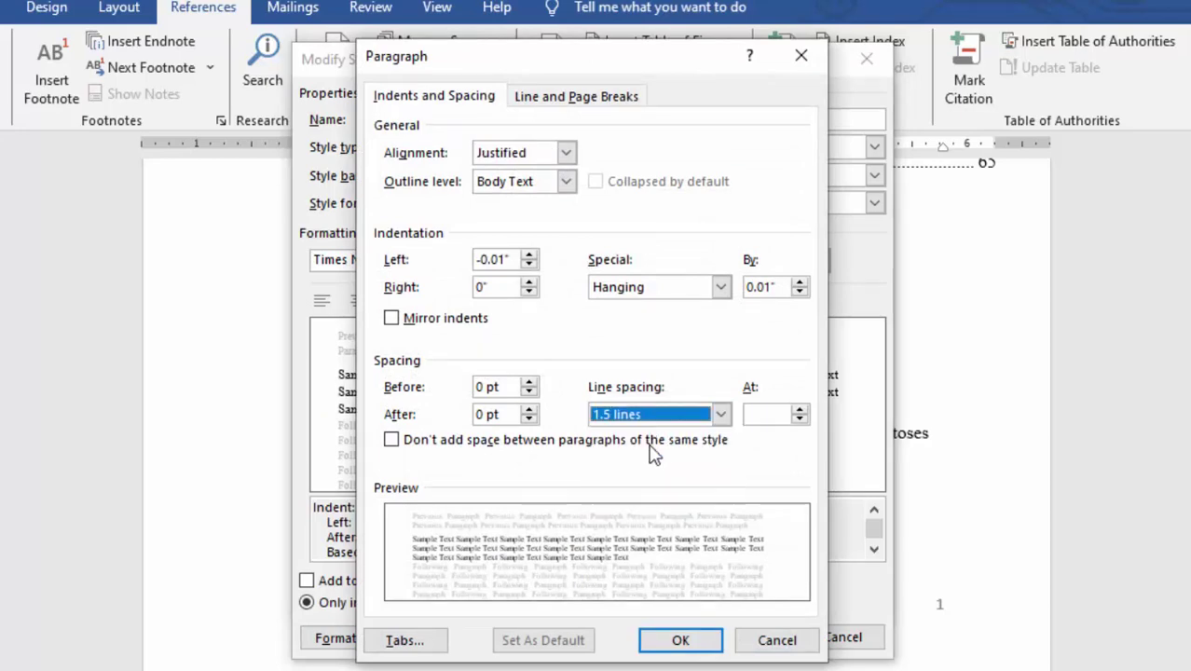
click(680, 640)
click(731, 638)
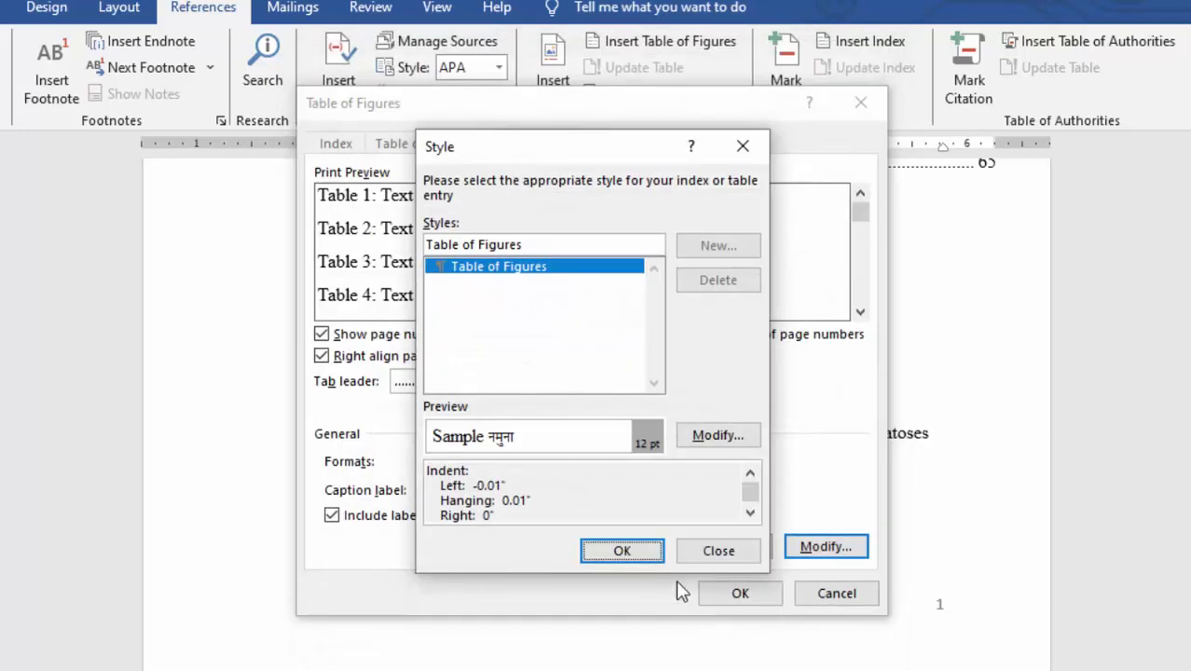
click(632, 553)
- Insert the List of Tables for Tables 1–6, then update its page numbers only
click(707, 593)
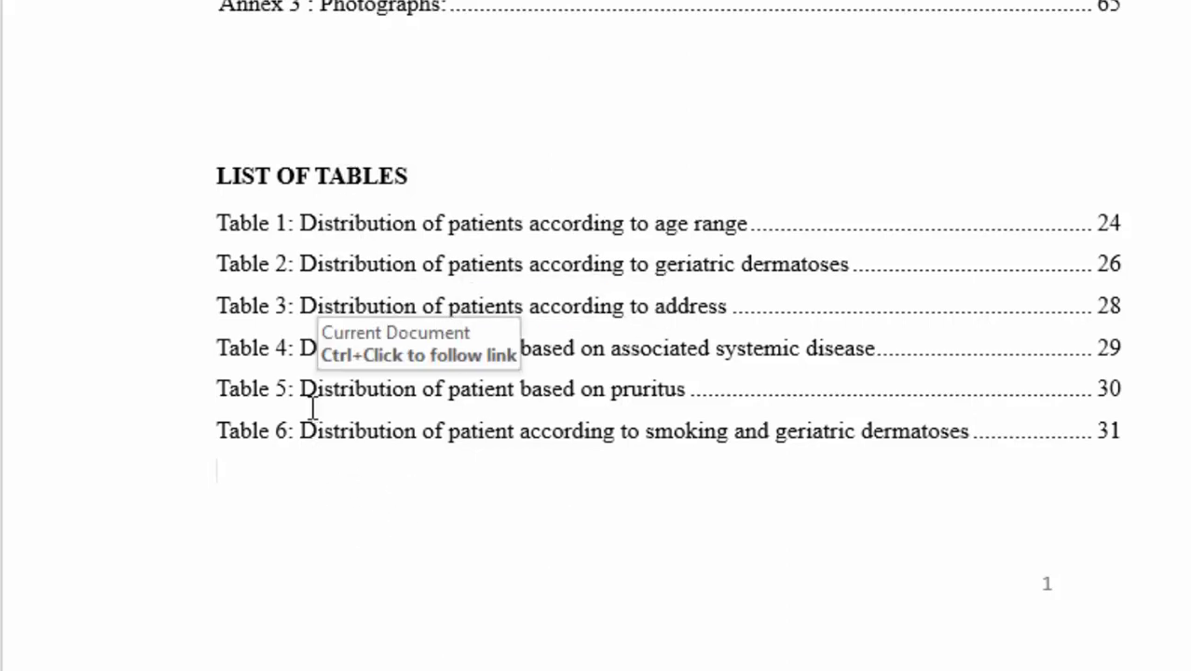
right_click(392, 313)
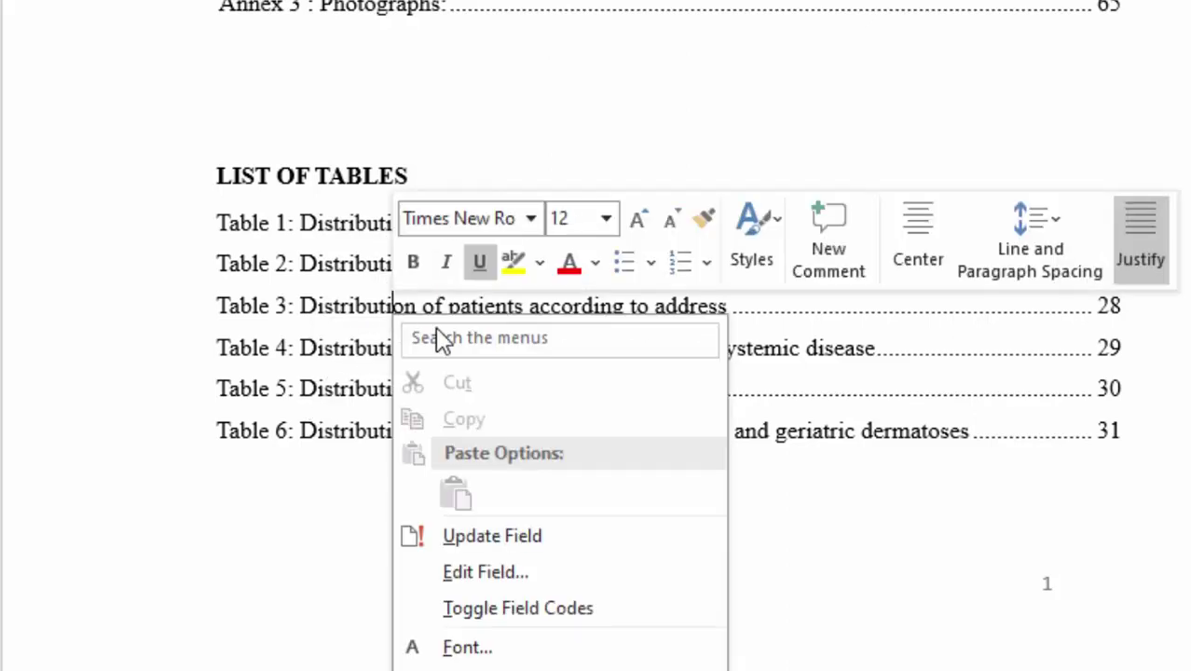
click(446, 538)
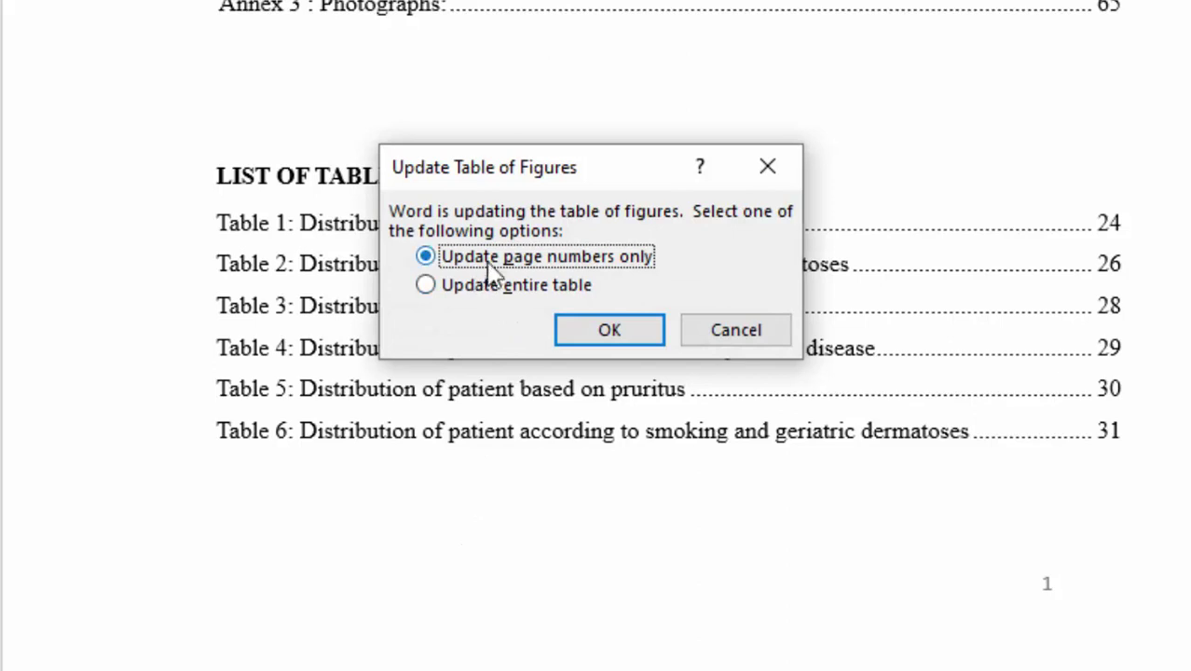
click(625, 336)
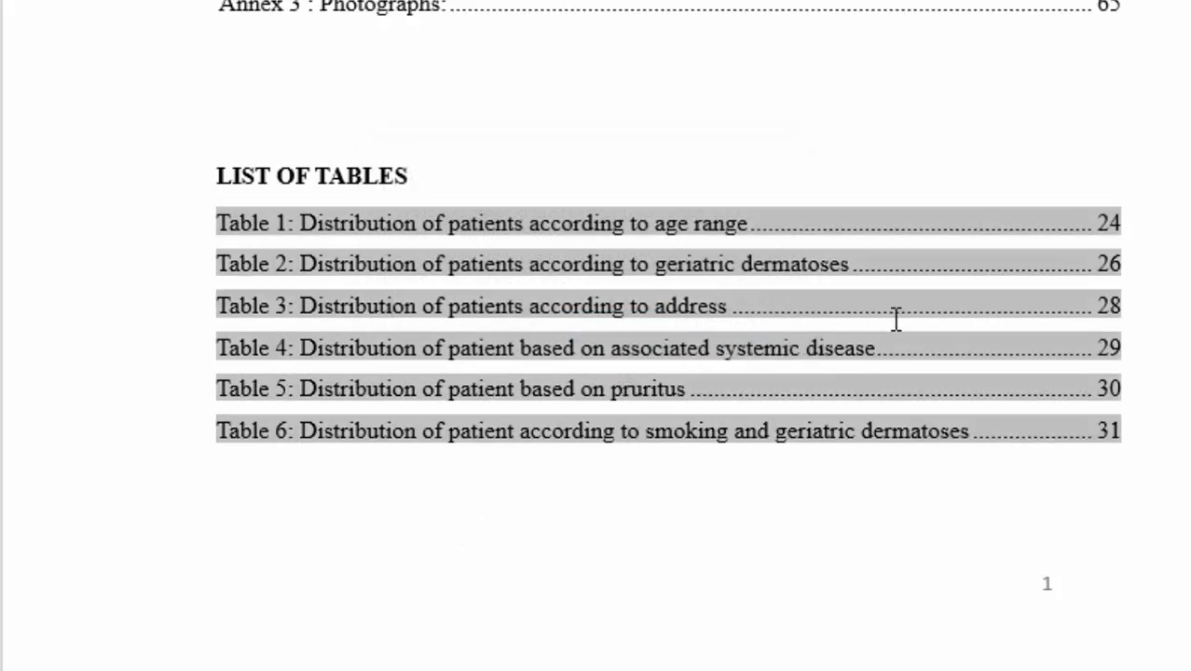
click(620, 497)
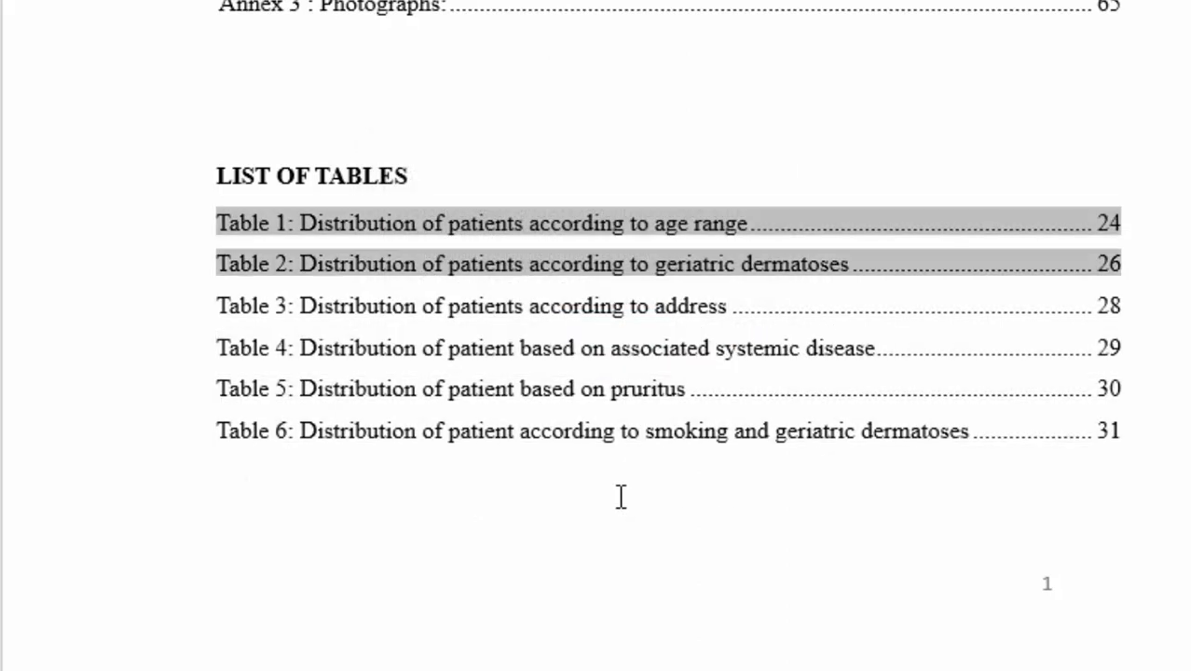